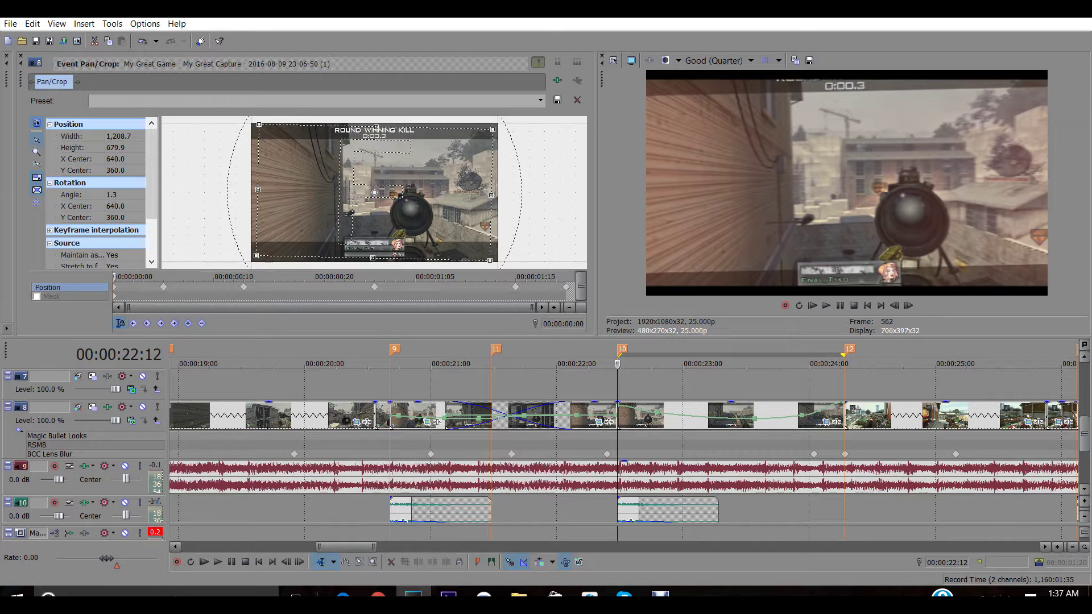
Step: Play and step through the clip between markers 10 and 12 to examine its motion
{"action": "key", "text": "space"}
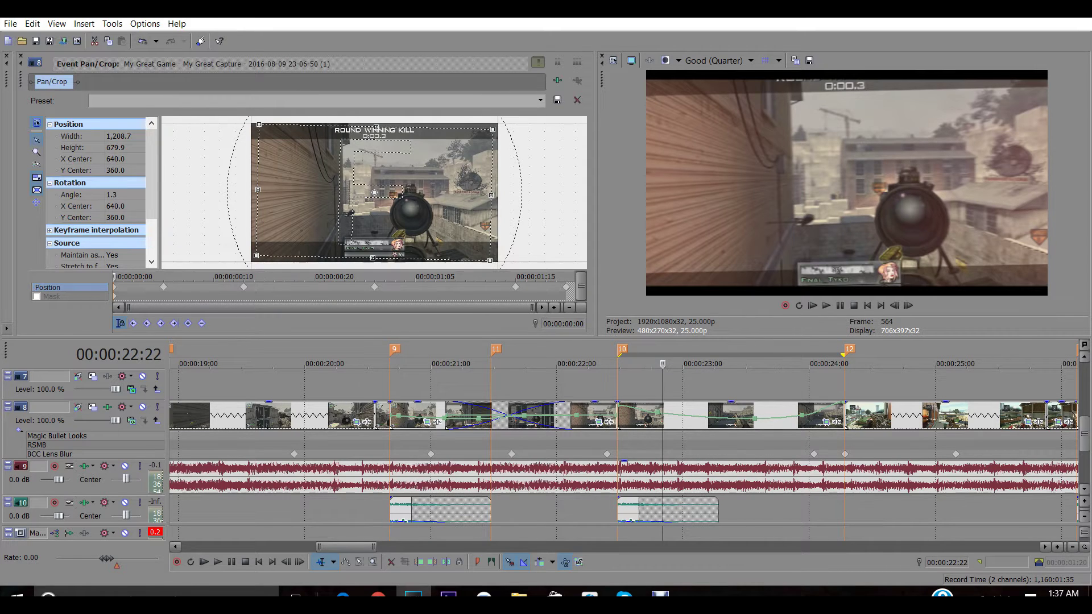
{"action": "key", "text": "Right"}
{"action": "key", "text": "Right"}
{"action": "key", "text": "Right"}
{"action": "key", "text": "Right"}
{"action": "key", "text": "Right"}
{"action": "key", "text": "Right"}
{"action": "key", "text": "Right"}
{"action": "key", "text": "Right"}
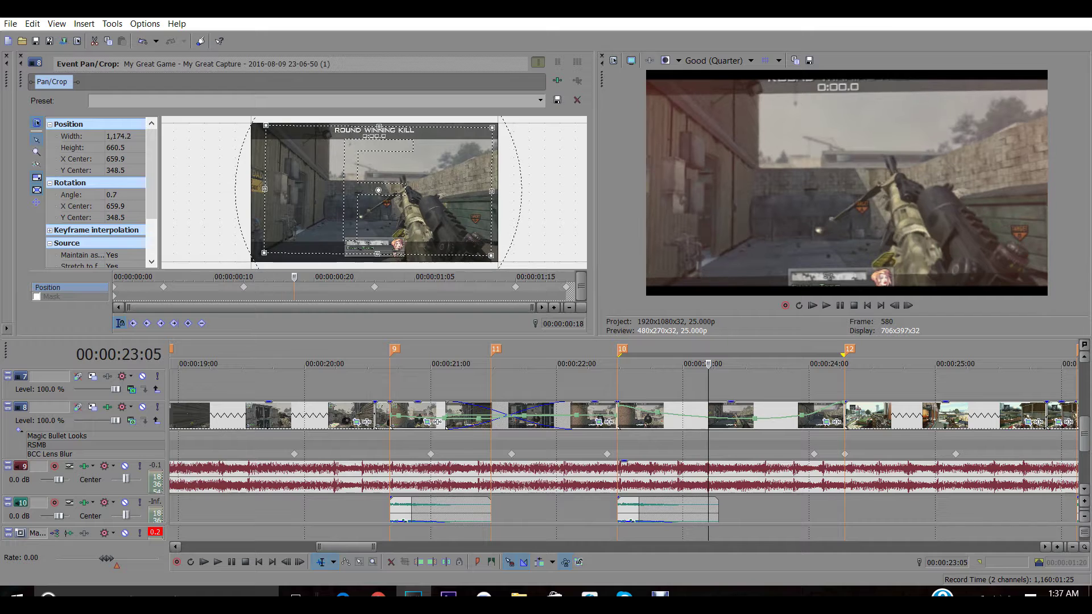
{"action": "key", "text": "space"}
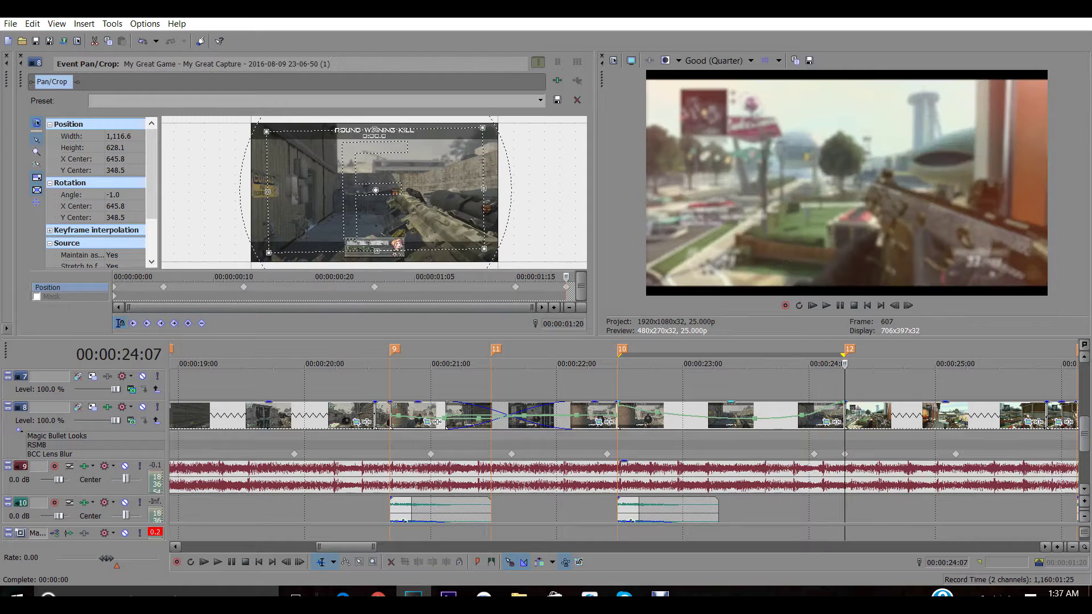
Step: Select the clip between markers 10 and 12 on track 8 and examine its opening frames one by one
{"action": "left_click", "coordinate": [614, 410]}
{"action": "scroll", "coordinate": [614, 411], "scroll_direction": "up", "scroll_amount": 4}
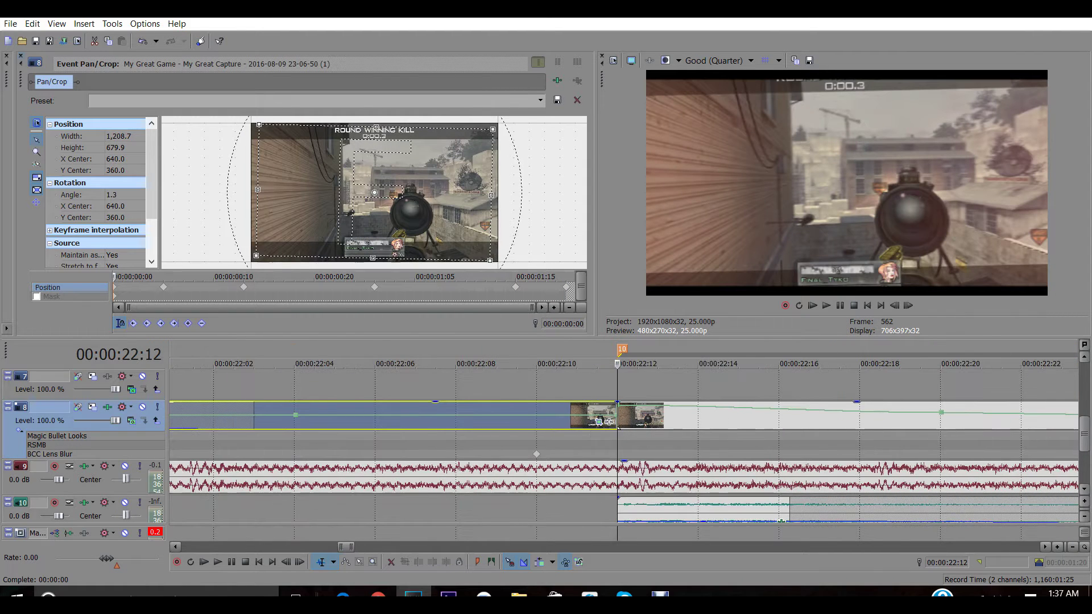
{"action": "left_click", "coordinate": [778, 416]}
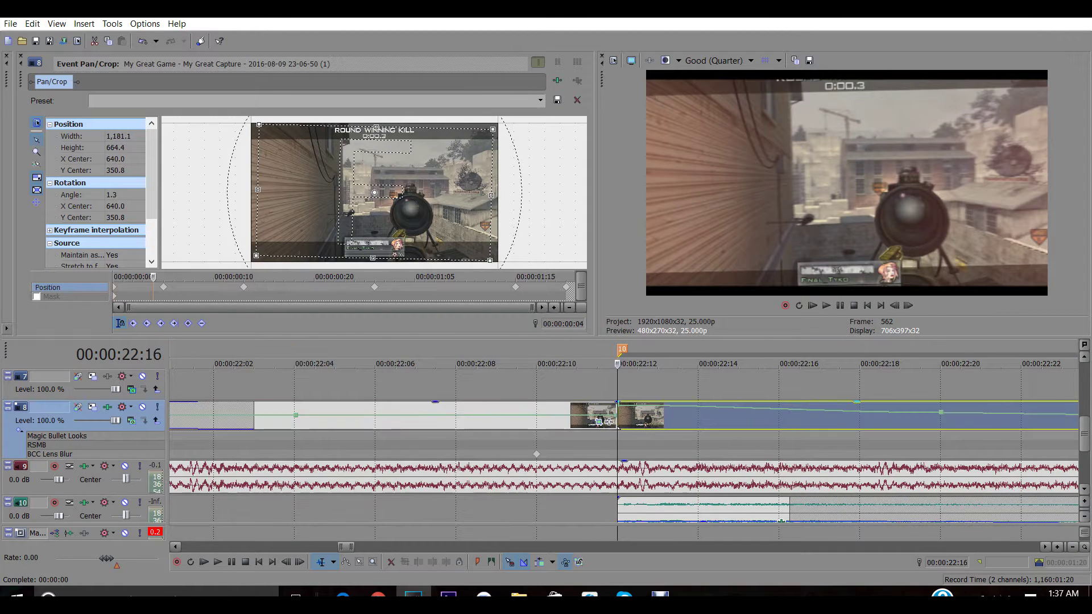
{"action": "scroll", "coordinate": [778, 416], "scroll_direction": "down", "scroll_amount": 4}
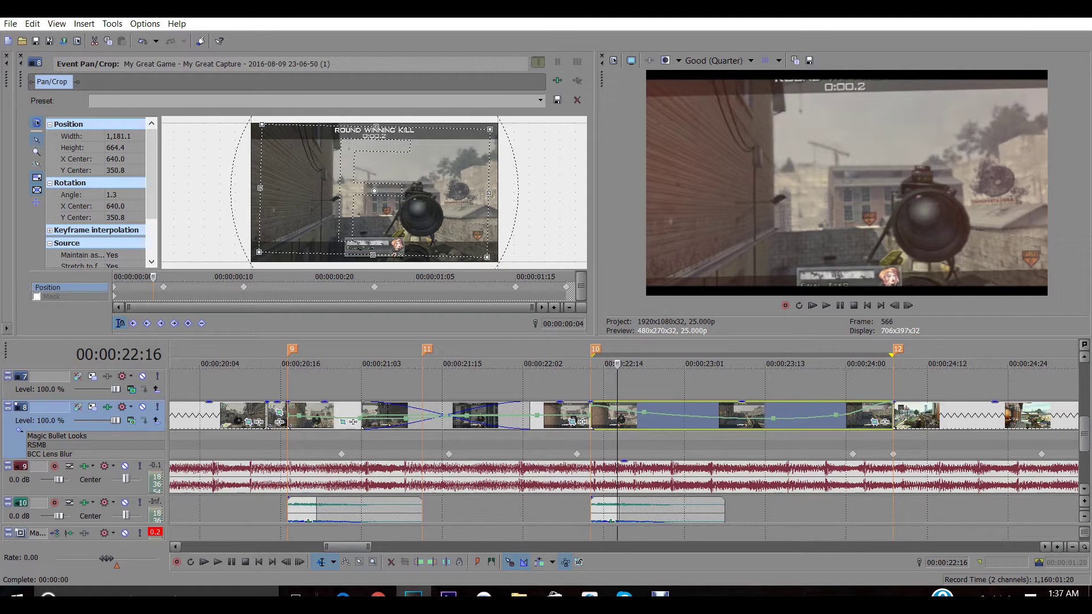
{"action": "key", "text": "Right"}
{"action": "key", "text": "Right"}
{"action": "key", "text": "Right"}
{"action": "key", "text": "Right"}
{"action": "key", "text": "Right"}
{"action": "key", "text": "Right"}
{"action": "key", "text": "Right"}
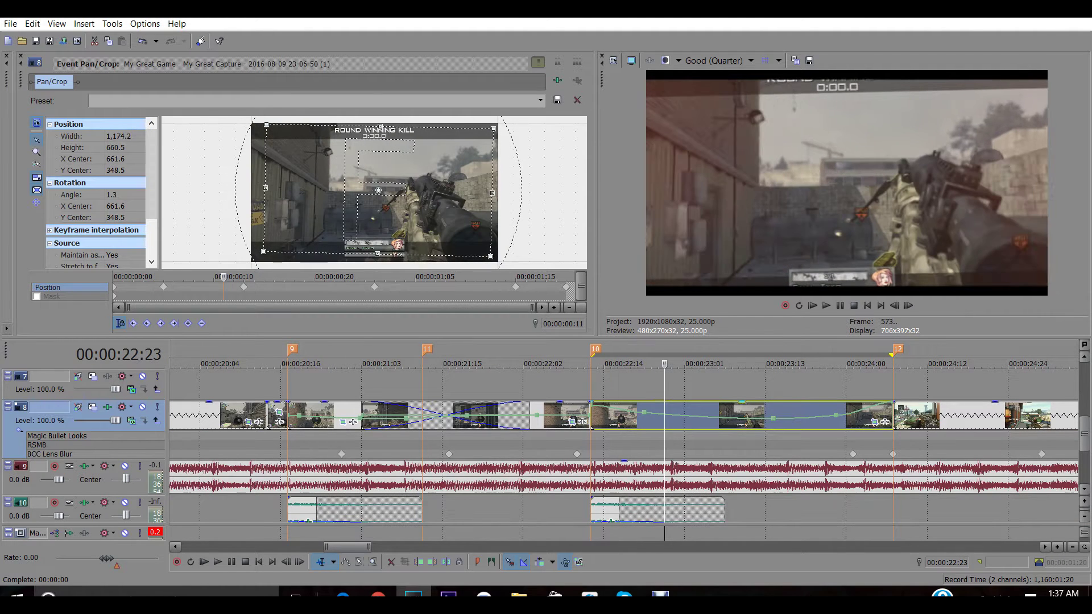
{"action": "key", "text": "ctrl+Left"}
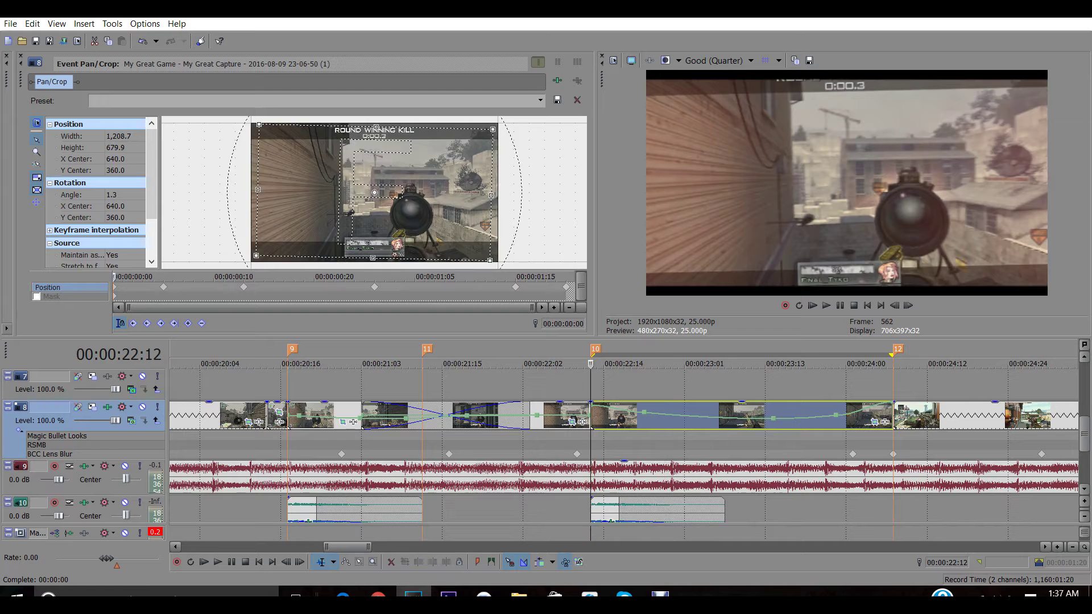
Step: Close the Pan/Crop settings and apply the default BCC Lens Blur effect to the clip between markers 10 and 12
{"action": "key", "text": "alt+F4"}
{"action": "scroll", "coordinate": [88, 187], "scroll_direction": "up", "scroll_amount": 15}
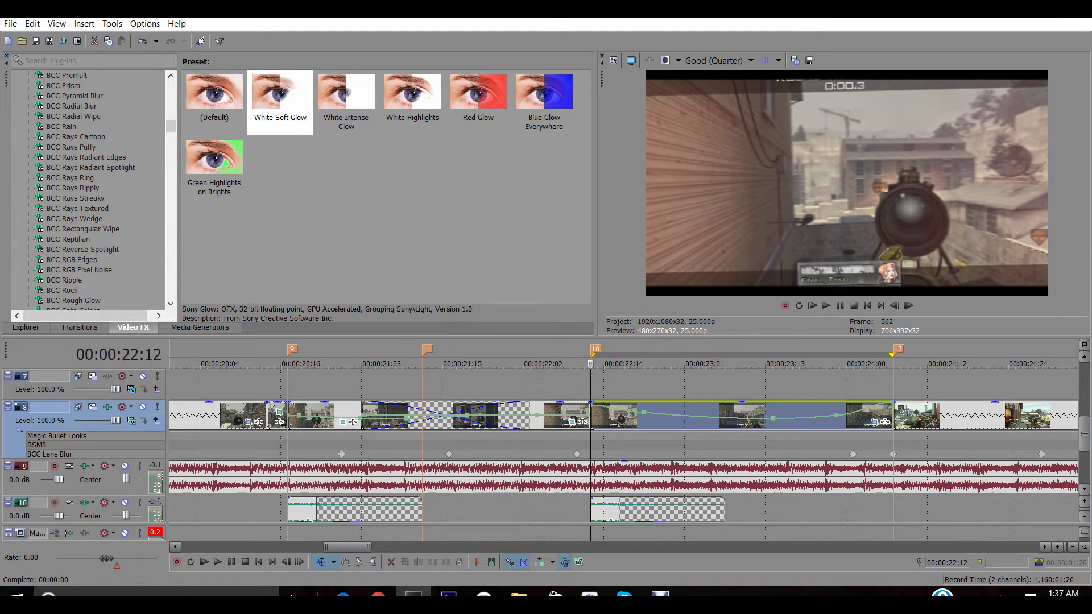
{"action": "scroll", "coordinate": [91, 187], "scroll_direction": "down", "scroll_amount": 5}
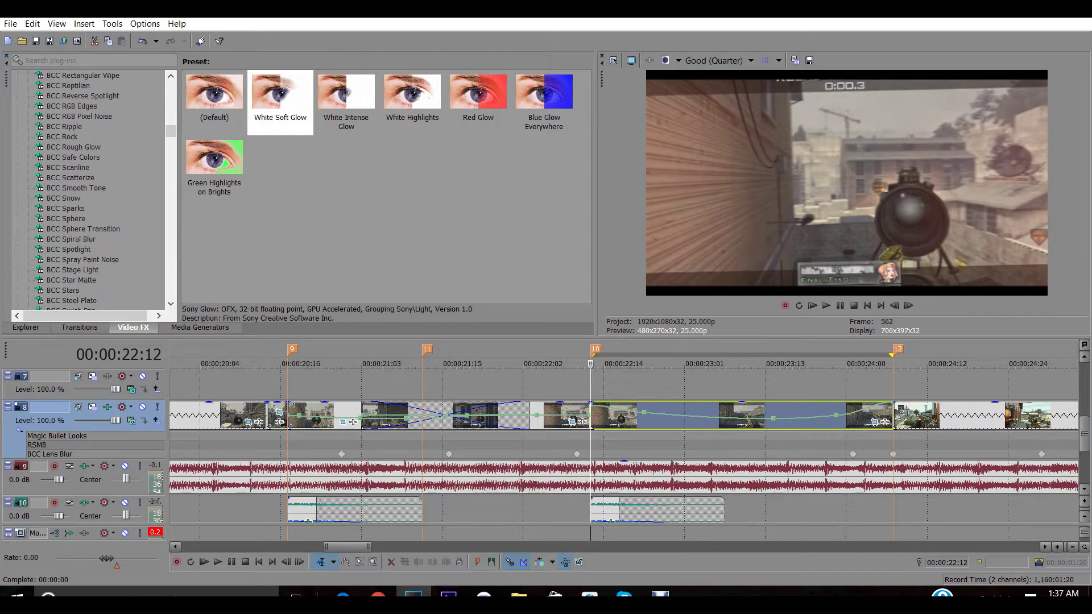
{"action": "scroll", "coordinate": [91, 188], "scroll_direction": "down", "scroll_amount": 2}
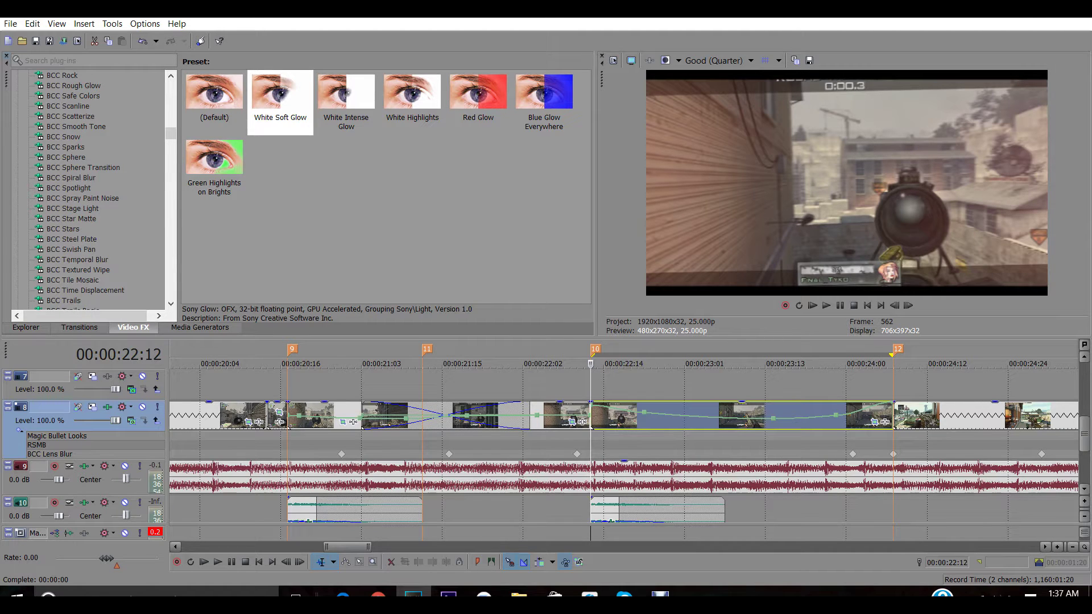
{"action": "scroll", "coordinate": [91, 187], "scroll_direction": "up", "scroll_amount": 2}
{"action": "scroll", "coordinate": [91, 187], "scroll_direction": "up", "scroll_amount": 15}
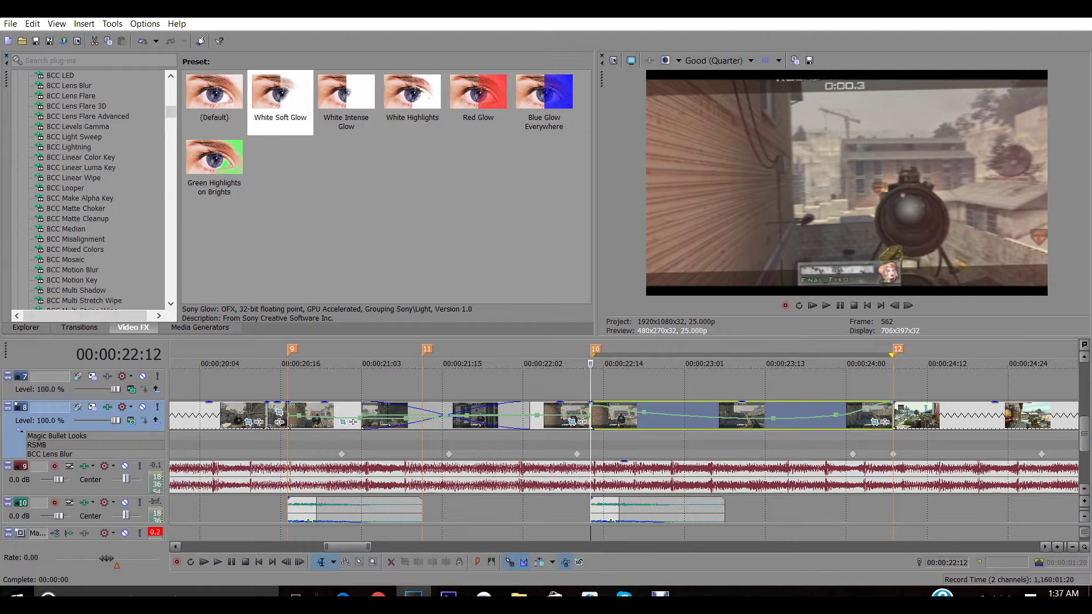
{"action": "left_click", "coordinate": [68, 85]}
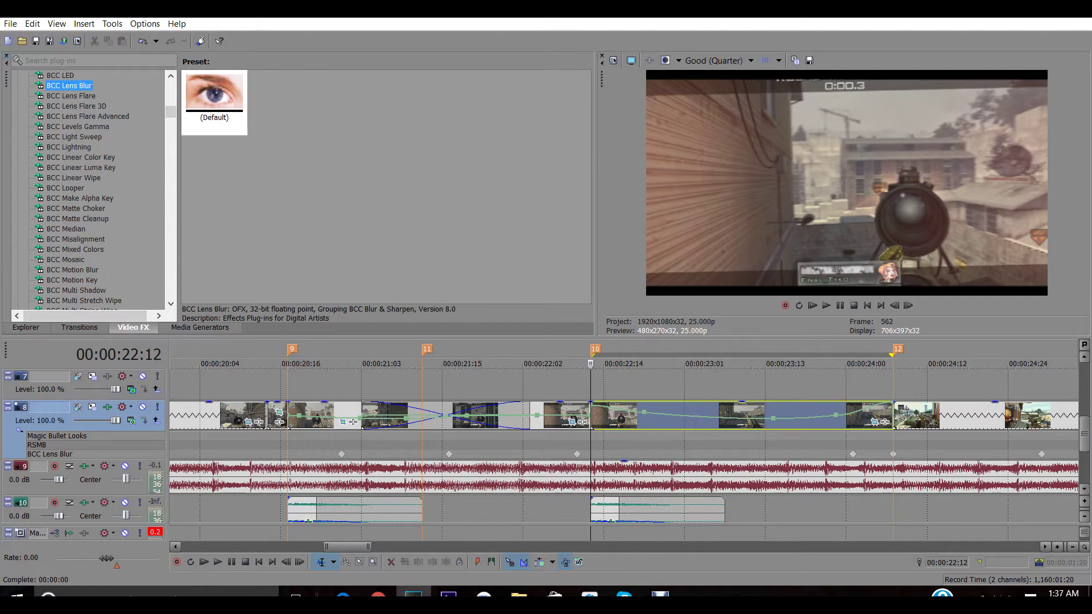
{"action": "left_click", "coordinate": [214, 96]}
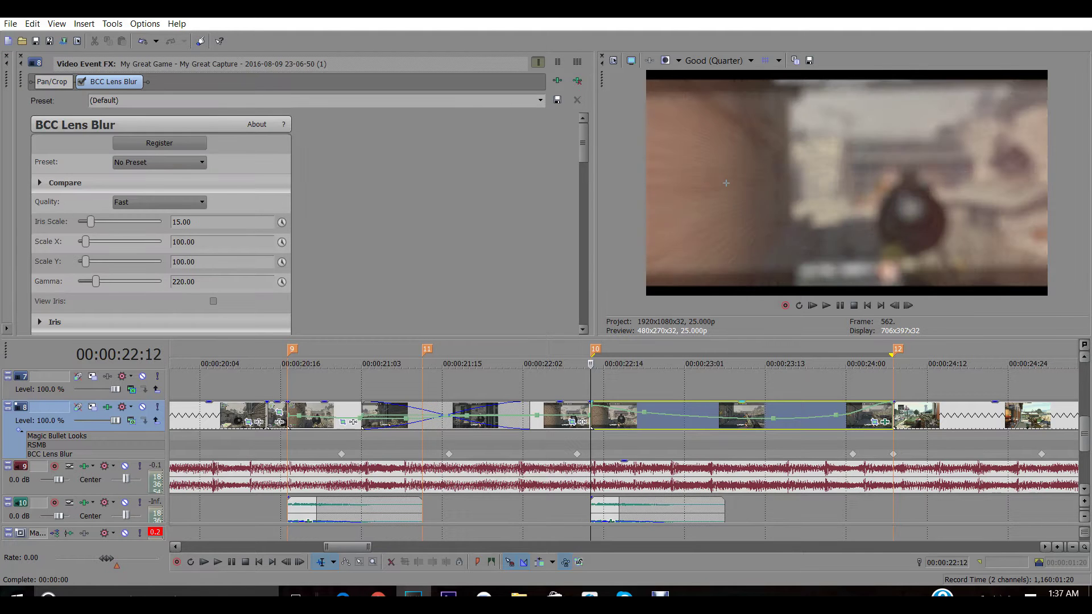
Step: Check the blur within the clip at 00:00:22:20 and set the BCC Lens Blur Iris Scale to 4.50
{"action": "key", "text": "space"}
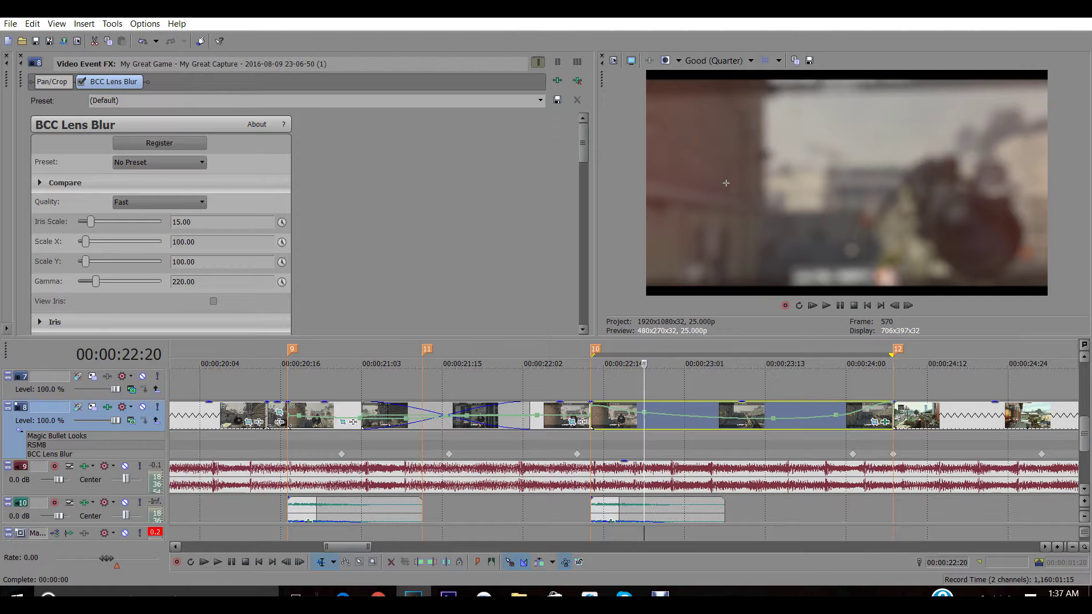
{"action": "left_click", "coordinate": [181, 222]}
{"action": "key", "text": "Return"}
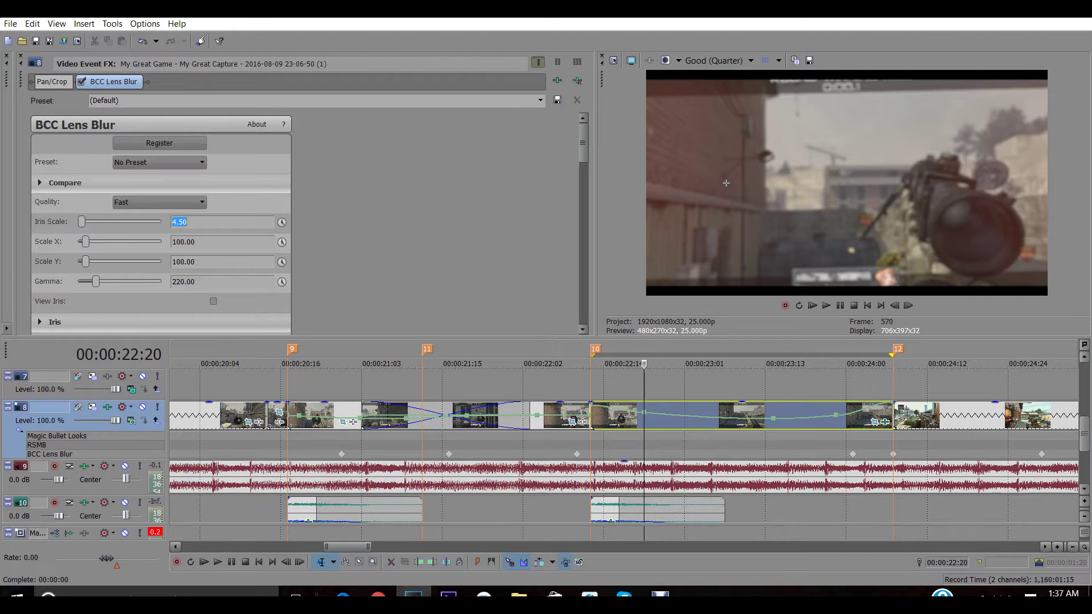
Step: Animate the Iris Scale, placing the 4.50 keyframe at 00:00:00:06 and a 0.00 keyframe at the clip's start
{"action": "left_click_drag", "start_coordinate": [643, 363], "coordinate": [617, 363]}
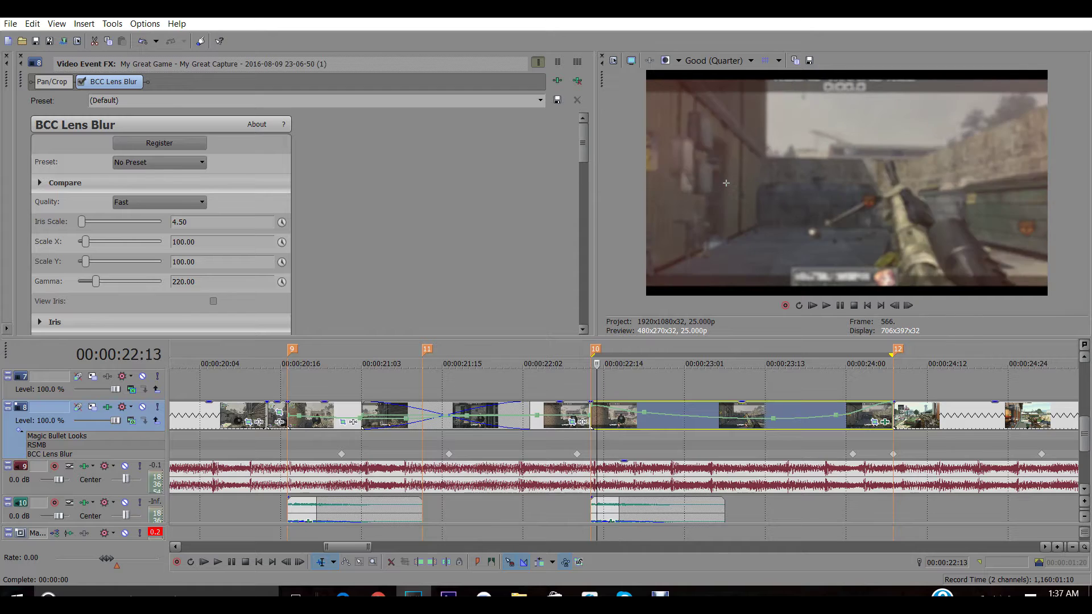
{"action": "key", "text": "l"}
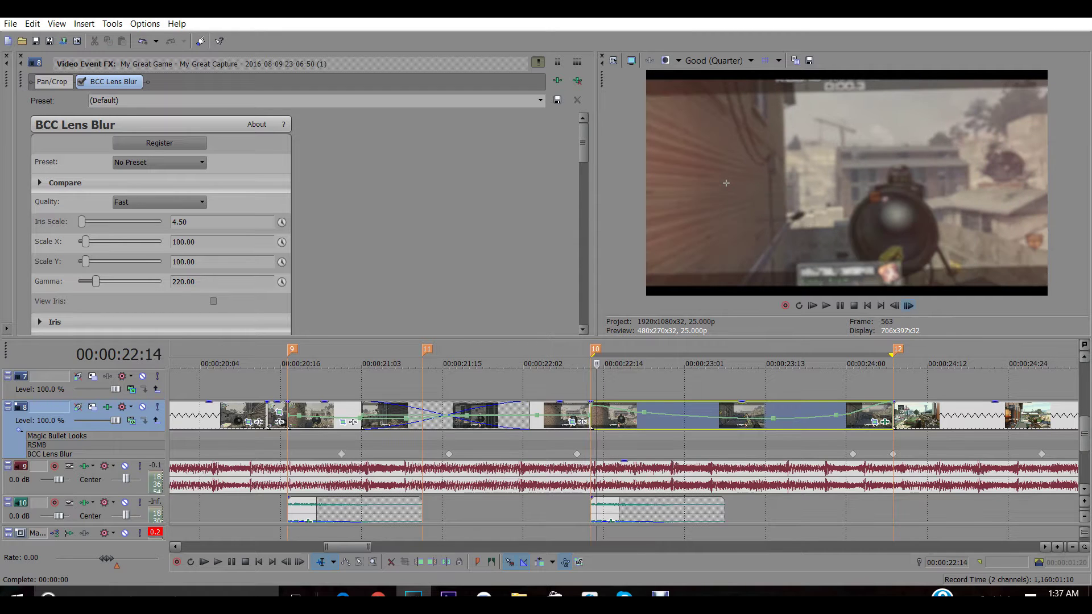
{"action": "left_click", "coordinate": [894, 306]}
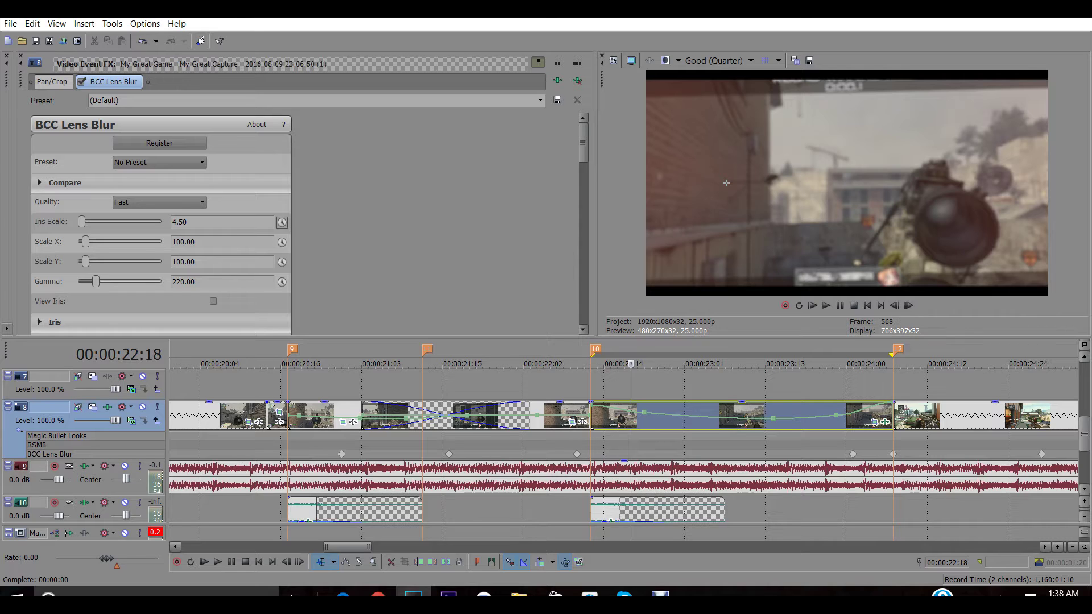
{"action": "left_click", "coordinate": [281, 222]}
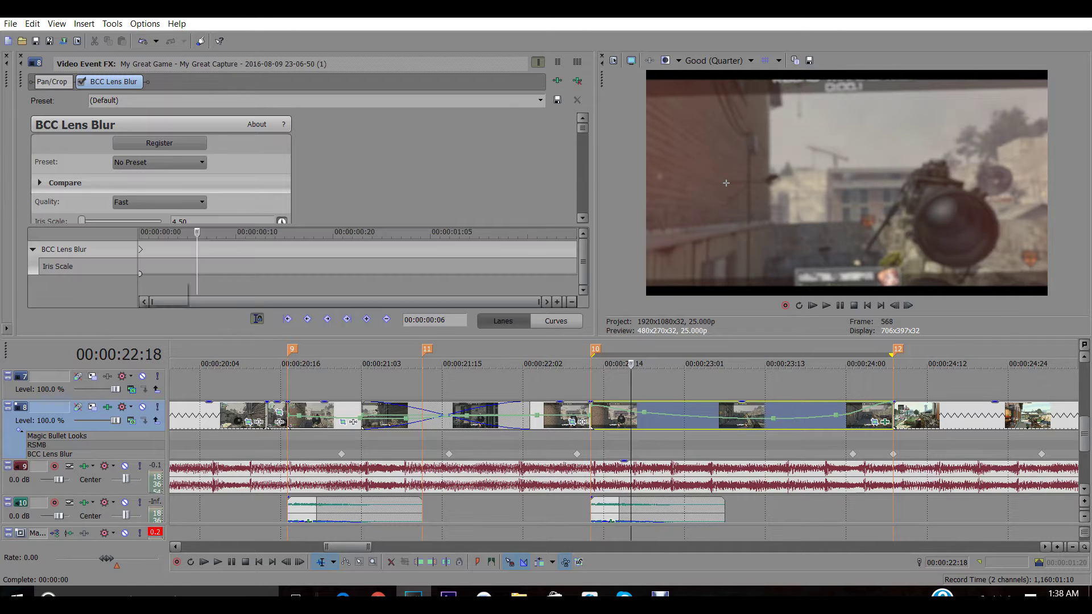
{"action": "left_click_drag", "start_coordinate": [140, 249], "coordinate": [197, 249]}
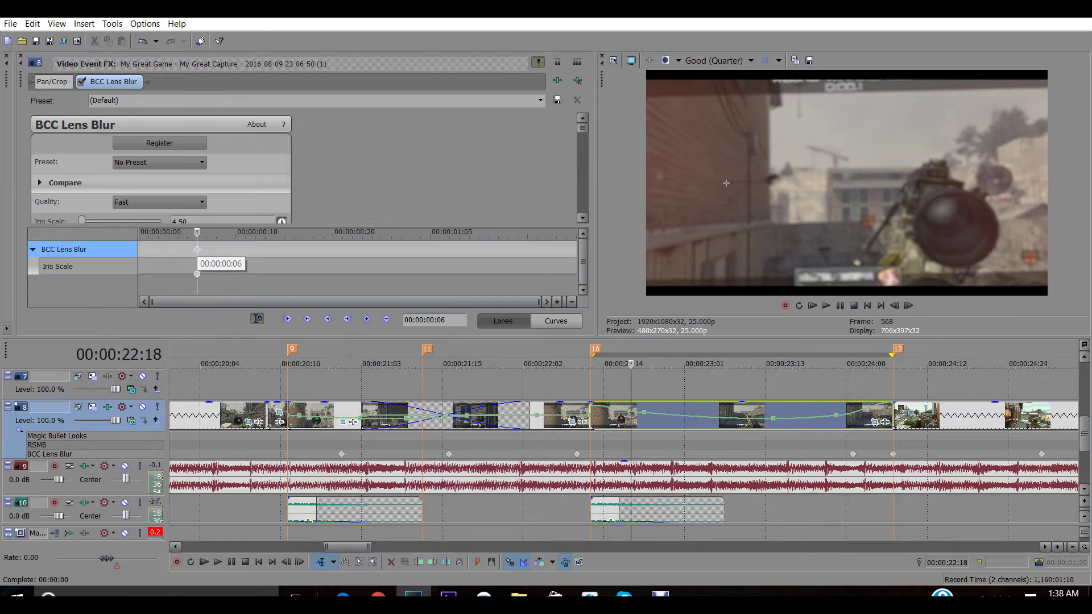
{"action": "key", "text": "Home"}
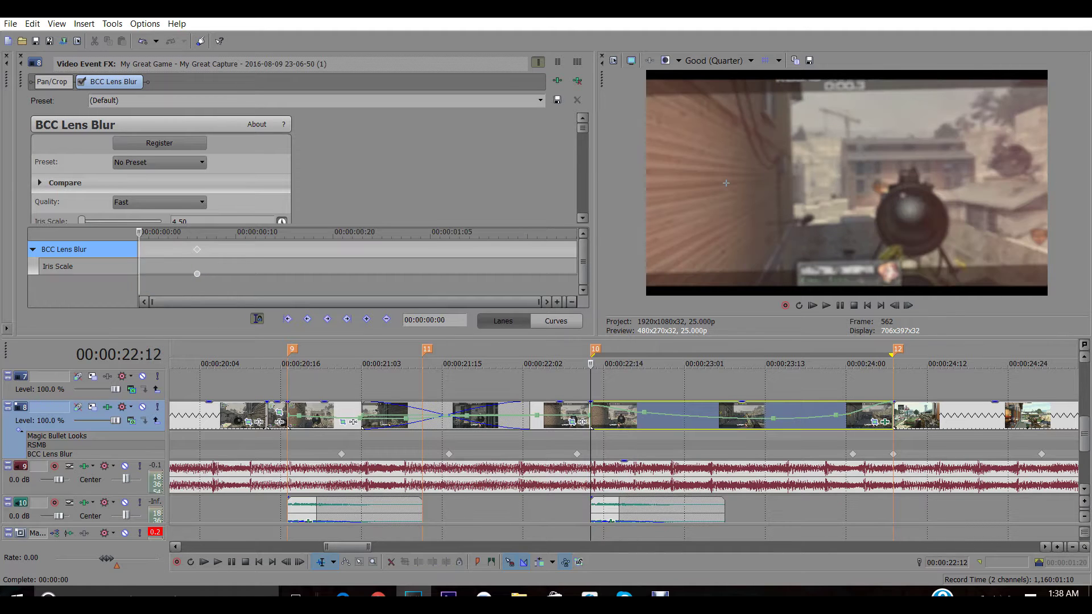
{"action": "left_click_drag", "start_coordinate": [81, 220], "coordinate": [76, 221]}
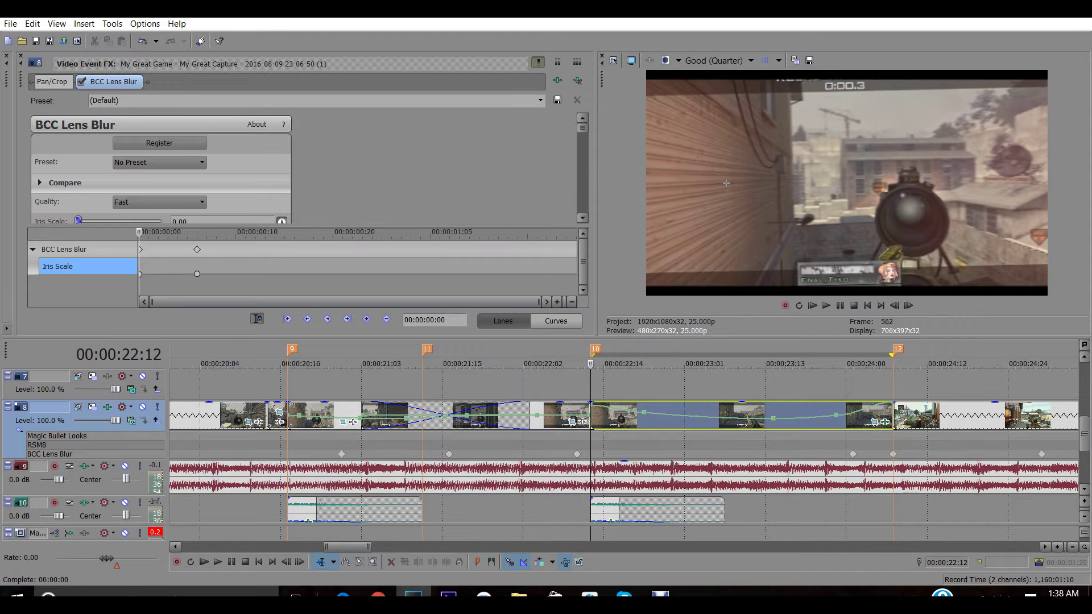
Step: Add Iris Scale keyframes of 1.50 at 00:00:00:17 and 0.00 at the clip's end, and close the effect settings
{"action": "left_click_drag", "start_coordinate": [139, 267], "coordinate": [304, 268]}
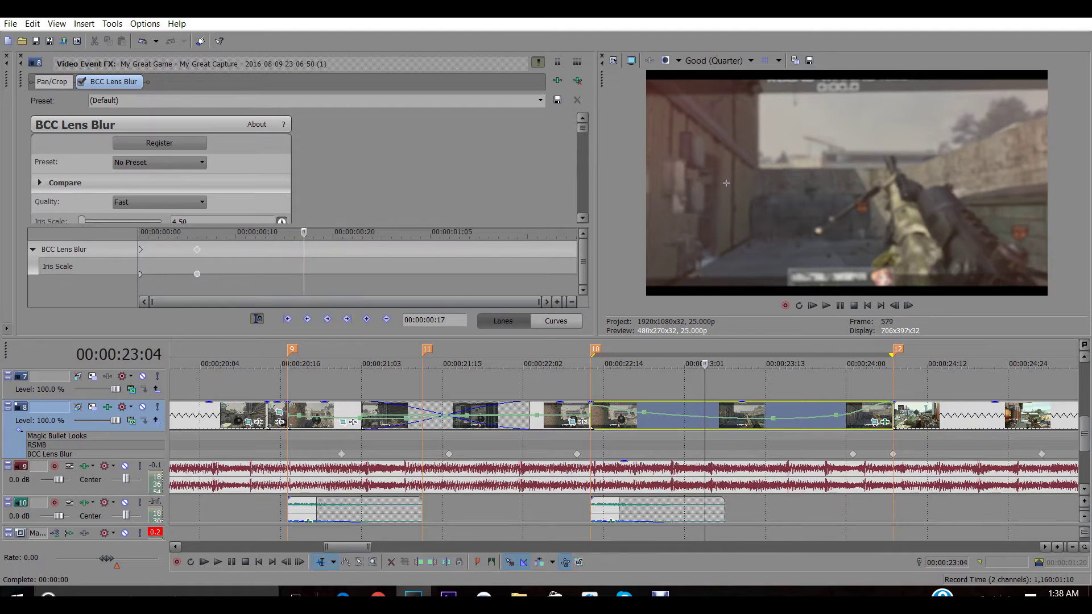
{"action": "left_click", "coordinate": [180, 221]}
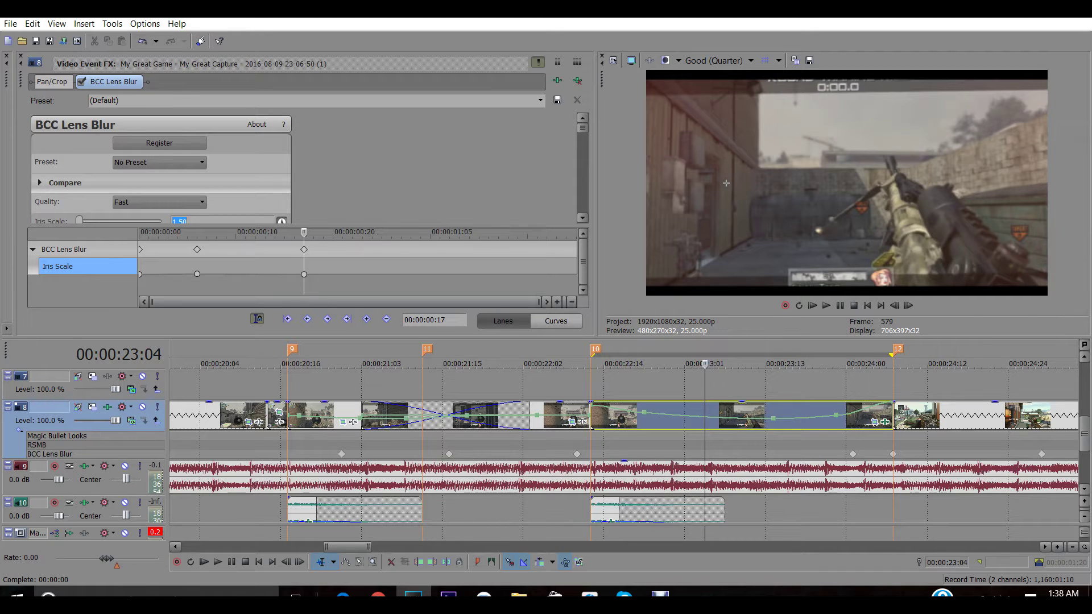
{"action": "key", "text": "space"}
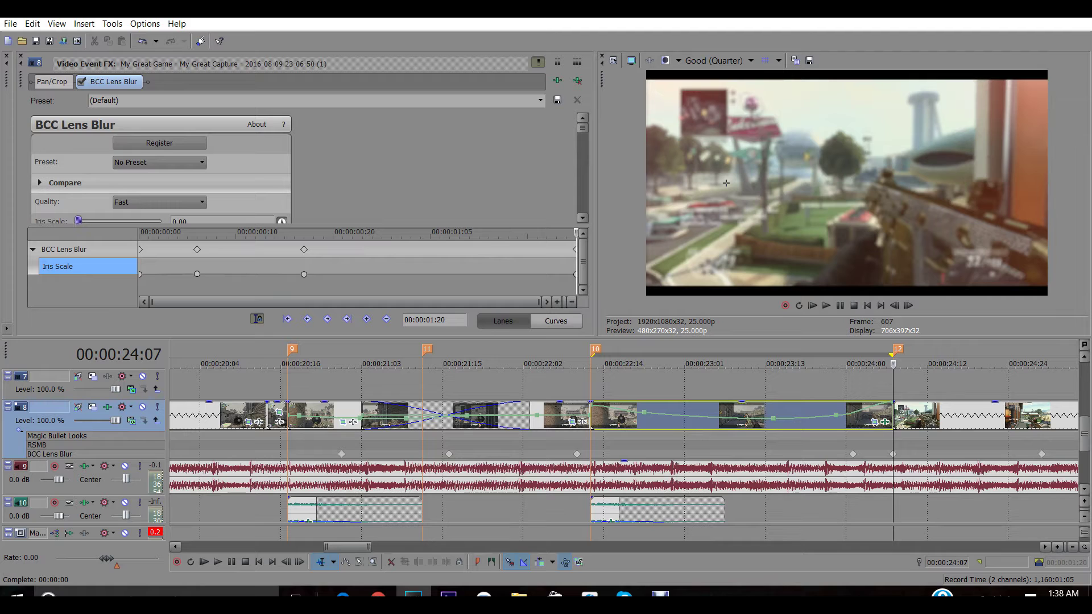
{"action": "left_click", "coordinate": [20, 56]}
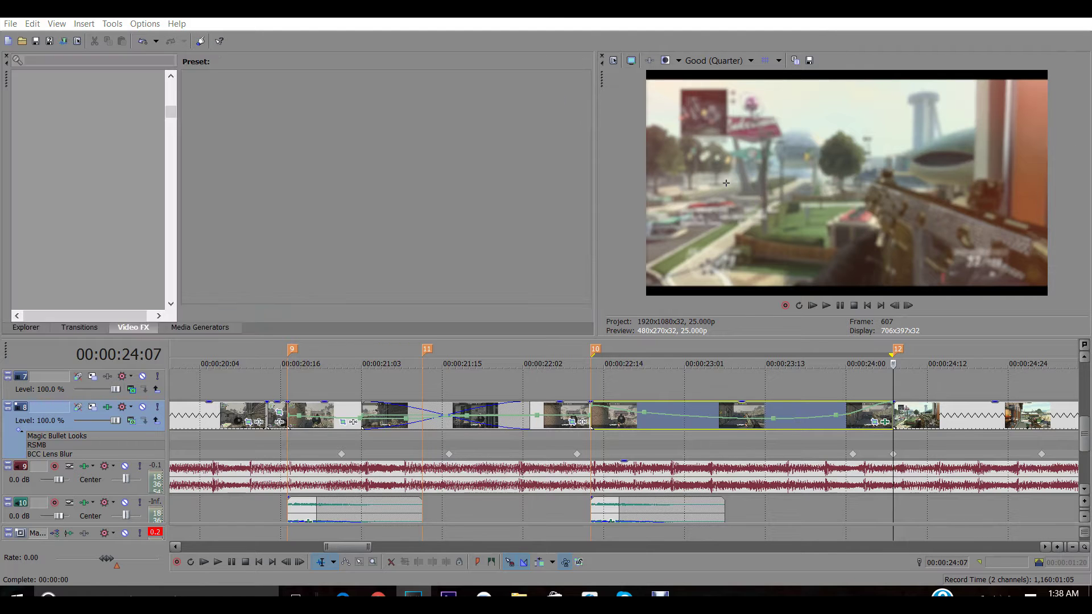
Step: Apply the Glow effect's White Soft Glow preset to the same clip, with the cursor at 00:00:22:18
{"action": "left_click", "coordinate": [10, 23]}
{"action": "left_click", "coordinate": [20, 89]}
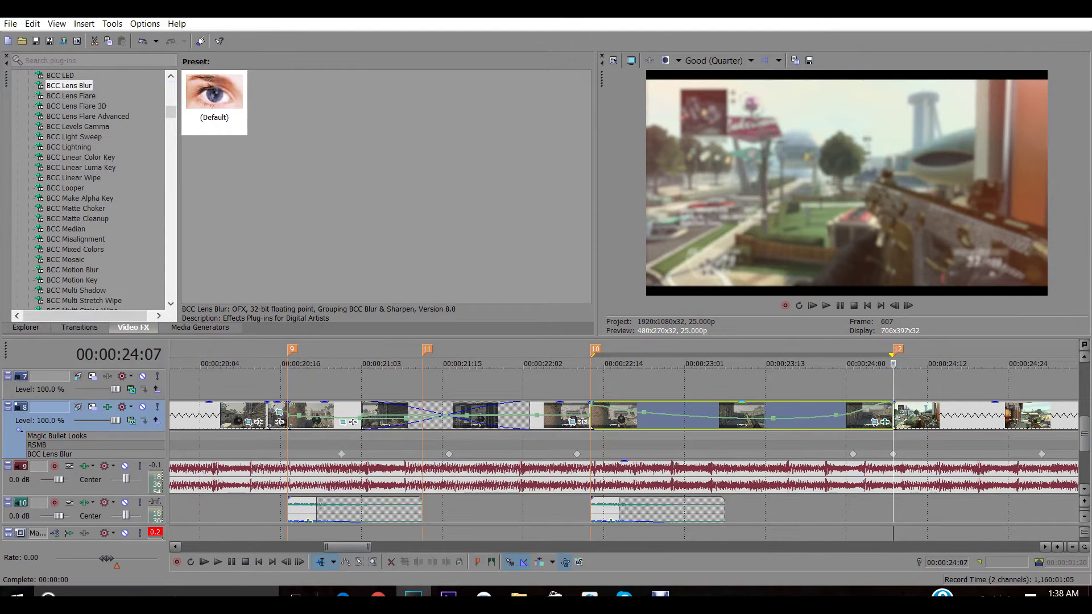
{"action": "left_click", "coordinate": [630, 364]}
{"action": "scroll", "coordinate": [88, 187], "scroll_direction": "down", "scroll_amount": 15}
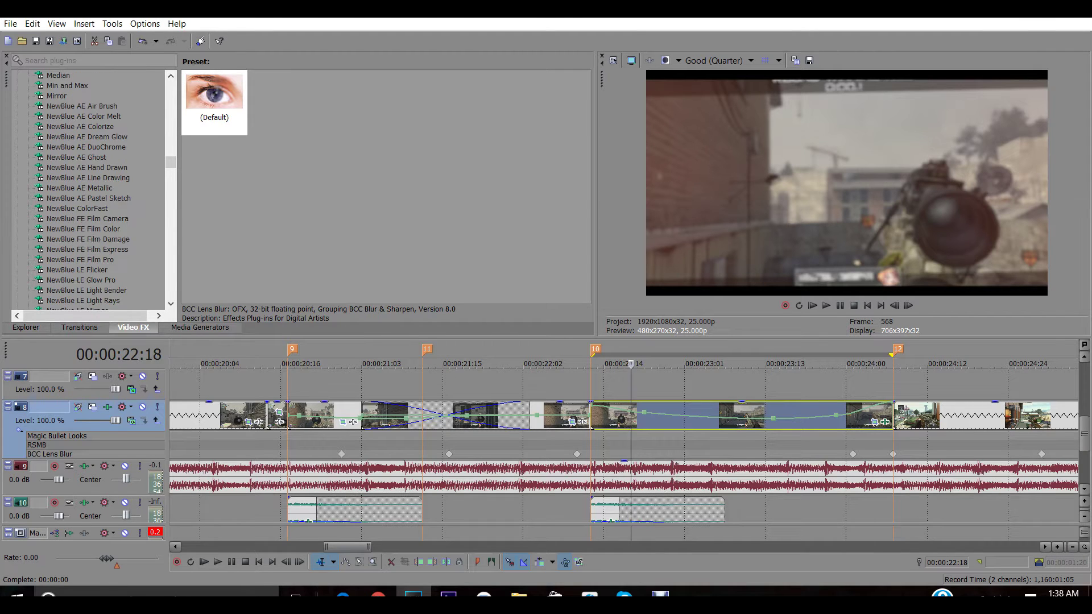
{"action": "scroll", "coordinate": [88, 188], "scroll_direction": "up", "scroll_amount": 10}
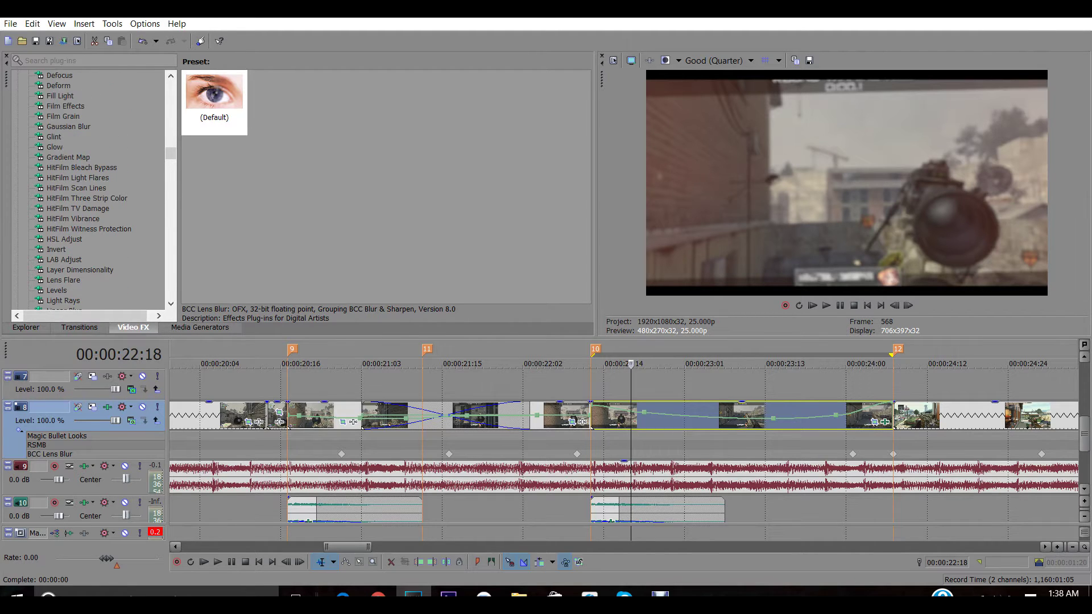
{"action": "left_click", "coordinate": [54, 147]}
{"action": "left_click", "coordinate": [280, 102]}
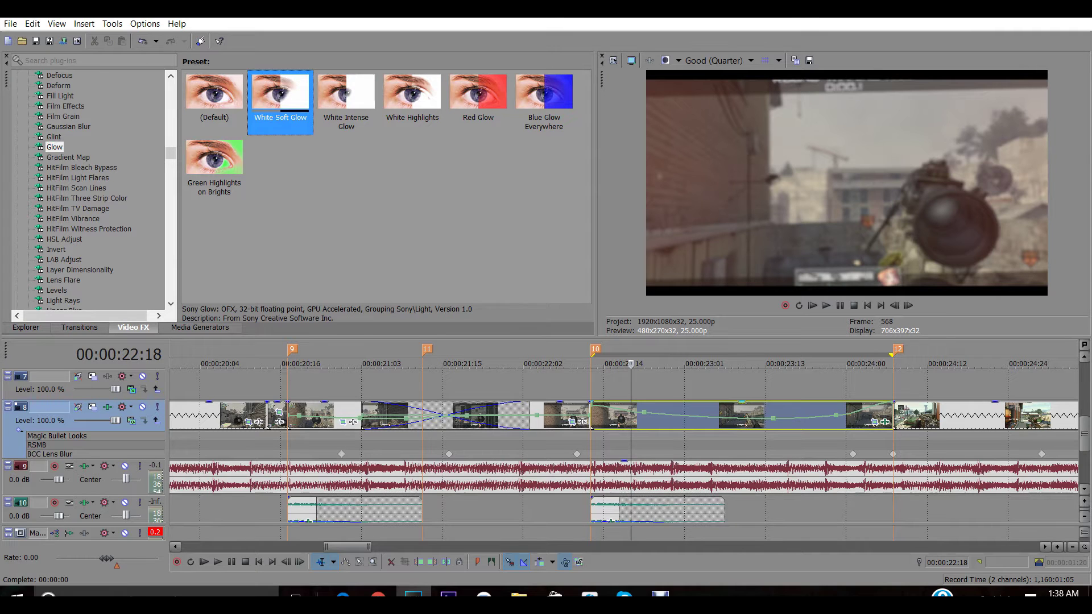
{"action": "left_click_drag", "start_coordinate": [280, 103], "coordinate": [739, 415]}
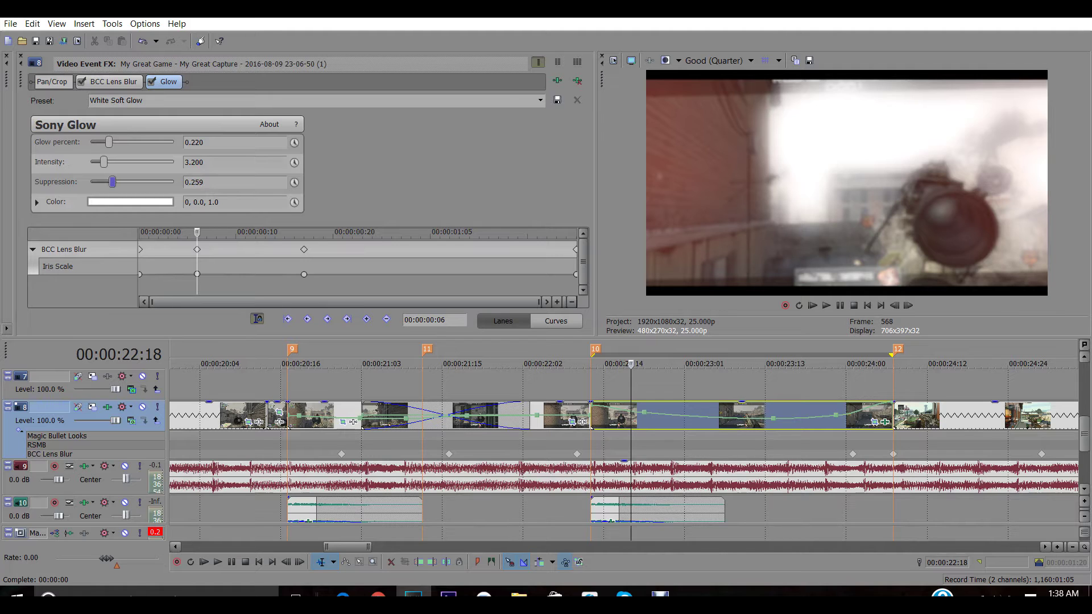
Step: Reduce the Glow effect's Suppression to 0.150 and its Intensity to 1.497
{"action": "left_click_drag", "start_coordinate": [113, 182], "coordinate": [105, 182]}
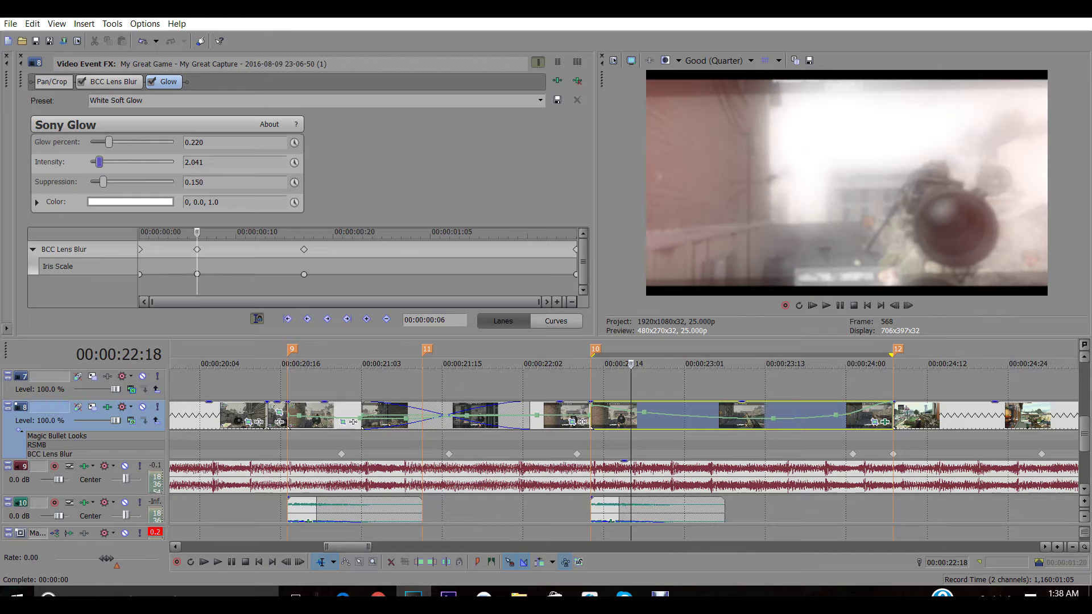
{"action": "left_click_drag", "start_coordinate": [98, 162], "coordinate": [96, 162]}
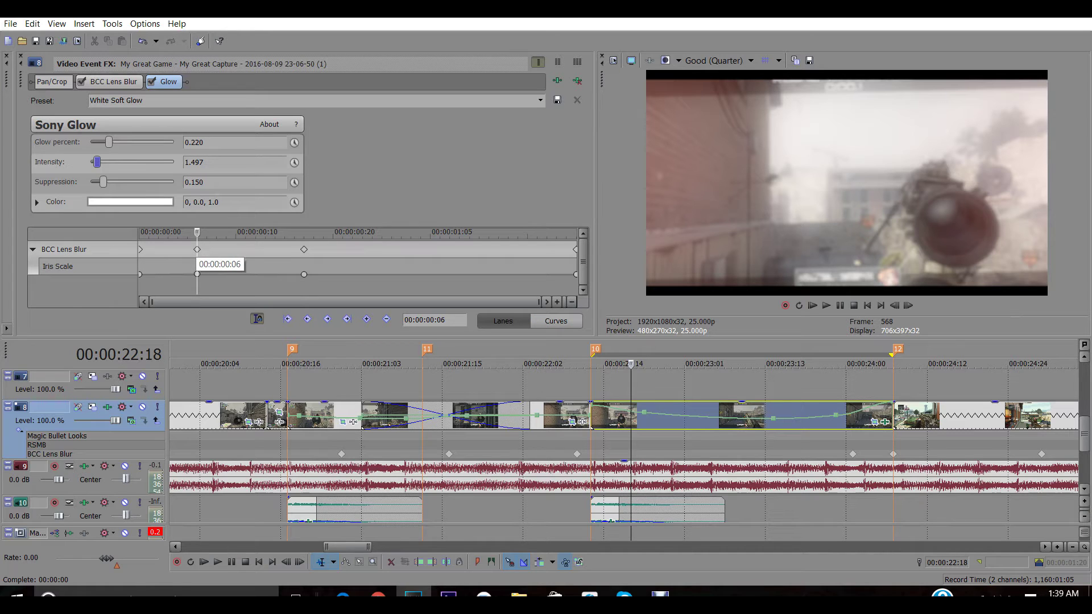
{"action": "left_click", "coordinate": [907, 305]}
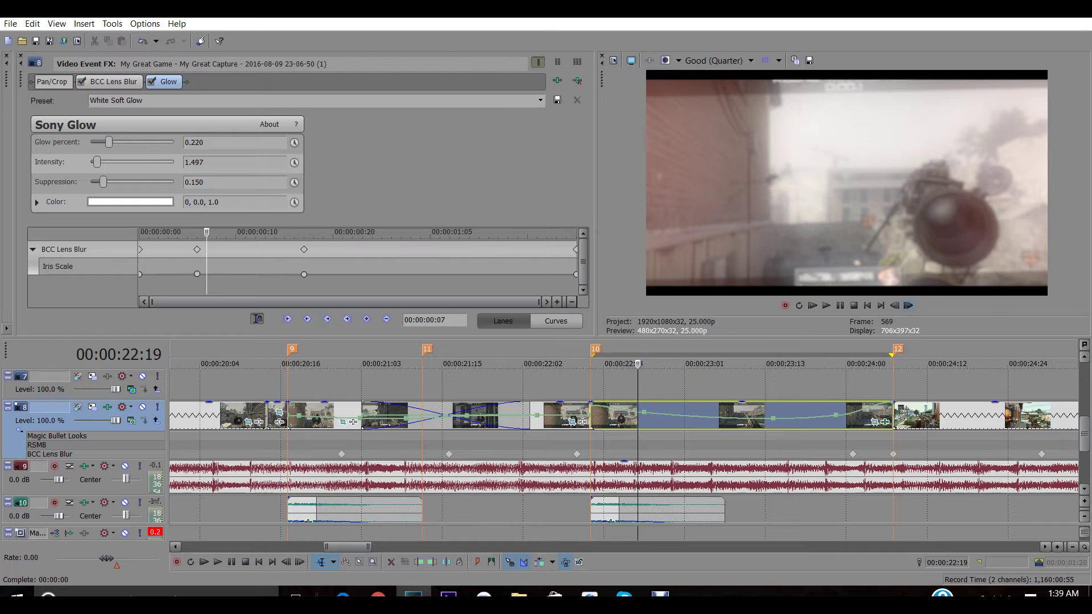
Step: Animate the Glow Intensity and move its 1.497 keyframe to 00:00:00:08, with the timeline cursor at 00:00:22:20
{"action": "left_click", "coordinate": [908, 305]}
{"action": "left_click", "coordinate": [908, 306]}
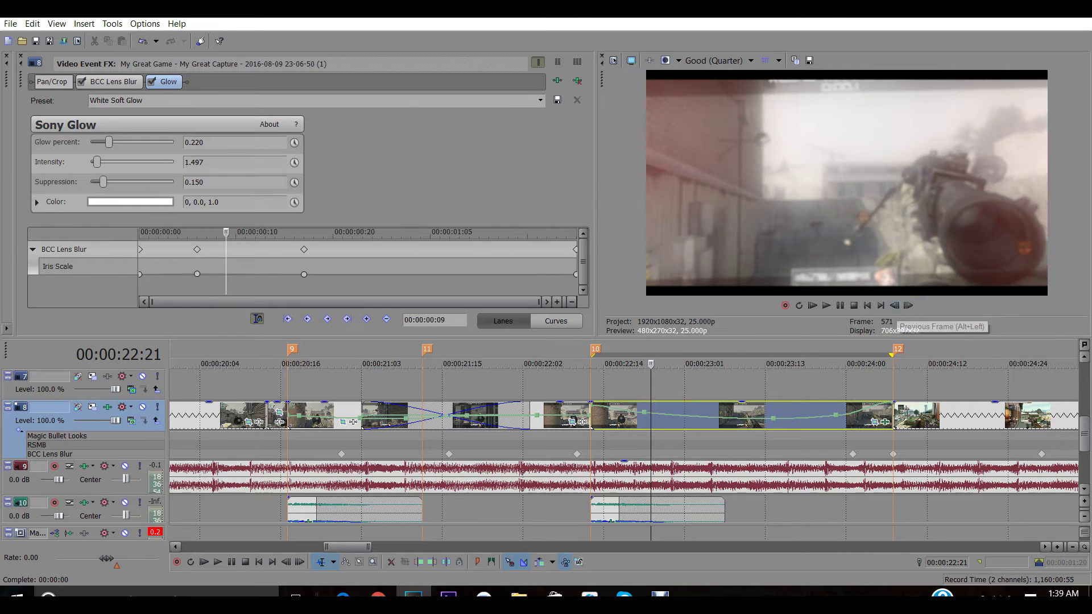
{"action": "left_click", "coordinate": [894, 306]}
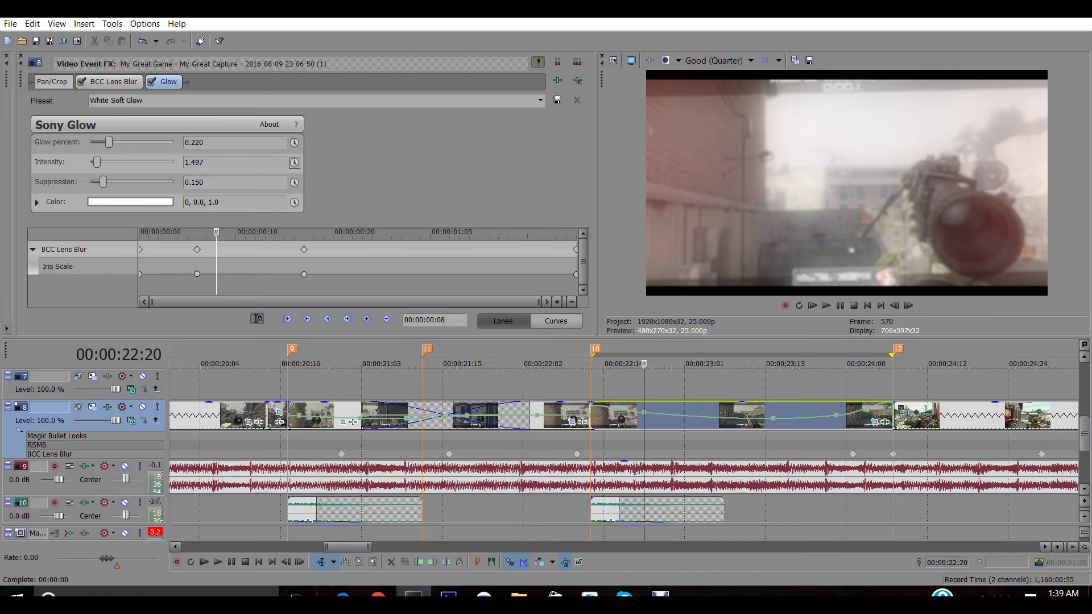
{"action": "left_click", "coordinate": [294, 162]}
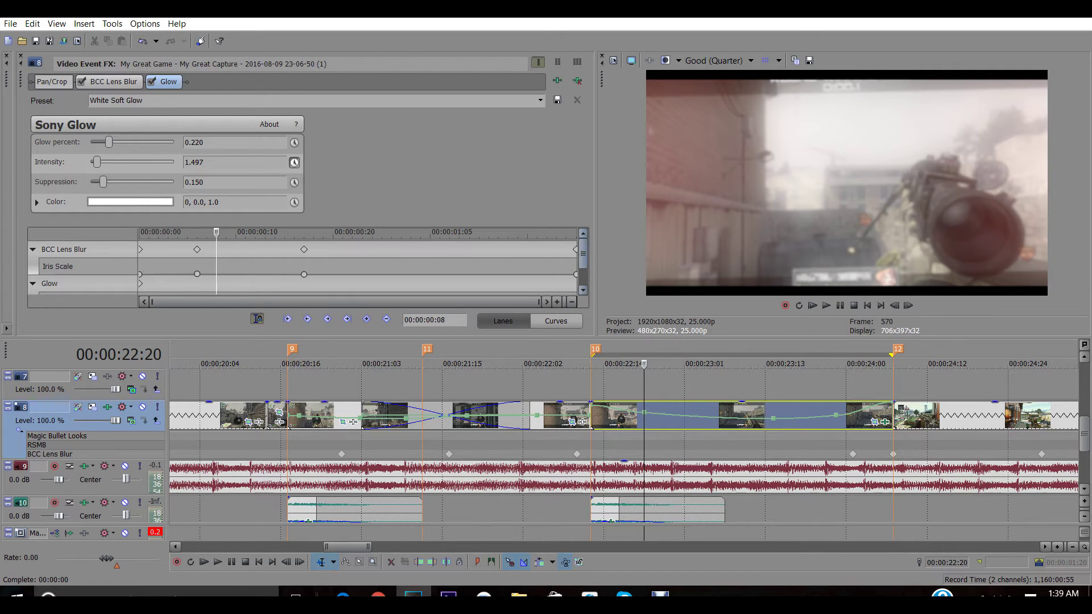
{"action": "scroll", "coordinate": [307, 266], "scroll_direction": "down", "scroll_amount": 1}
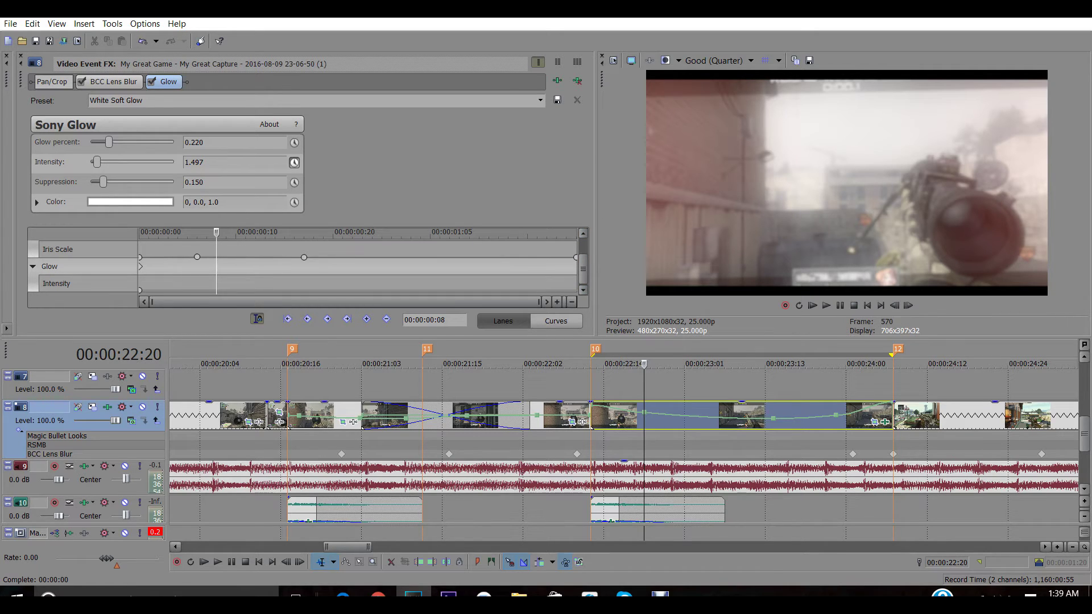
{"action": "left_click_drag", "start_coordinate": [139, 290], "coordinate": [216, 290]}
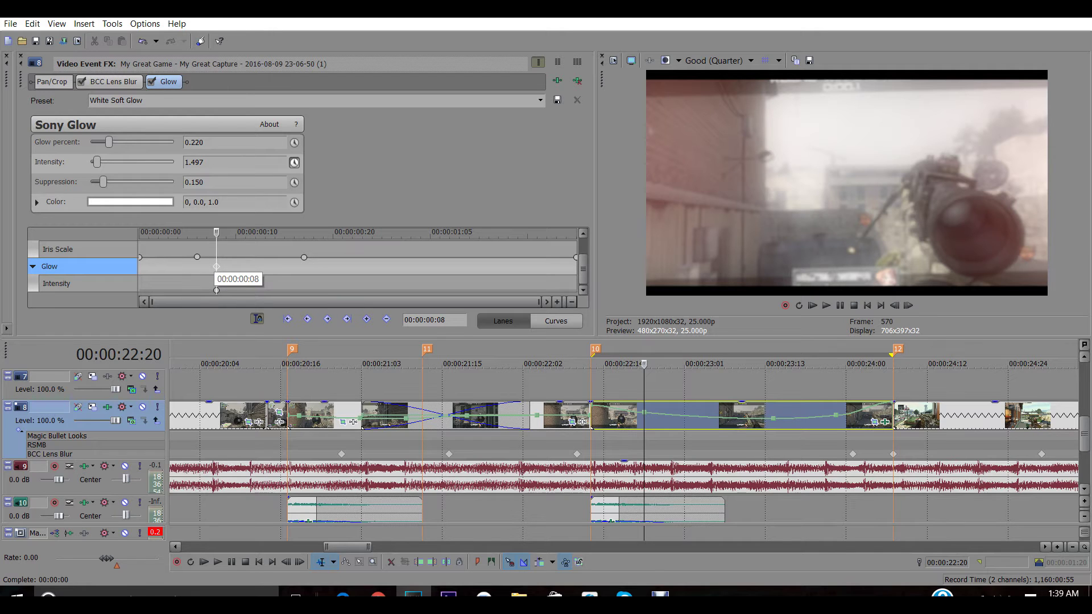
Step: Add Glow Intensity keyframes of 0.000 at the clip's start and end, close the effect settings, and save the project
{"action": "key", "text": "Home"}
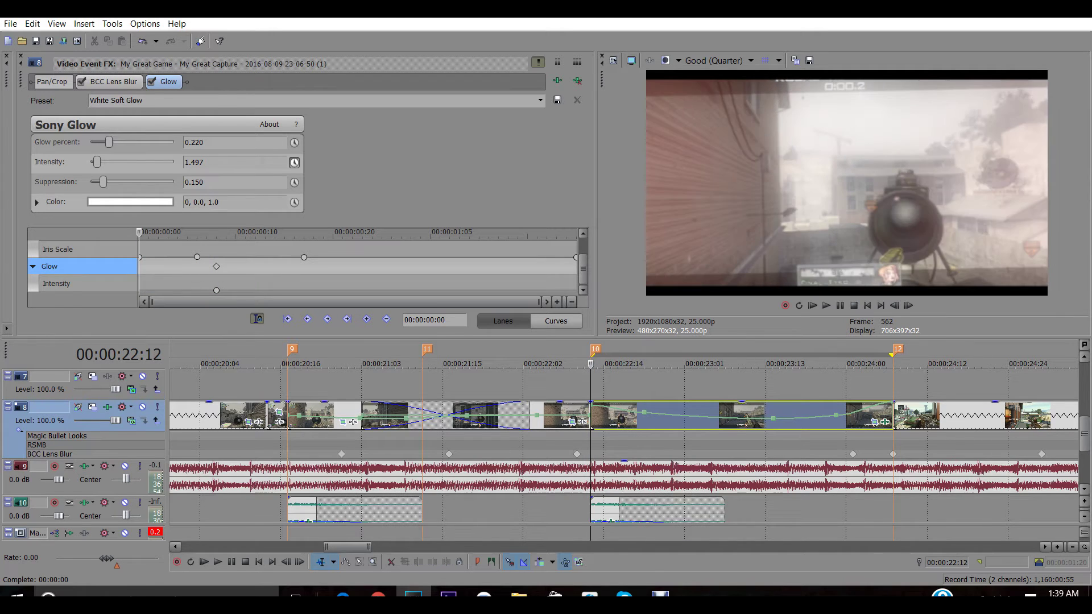
{"action": "left_click_drag", "start_coordinate": [97, 162], "coordinate": [90, 162]}
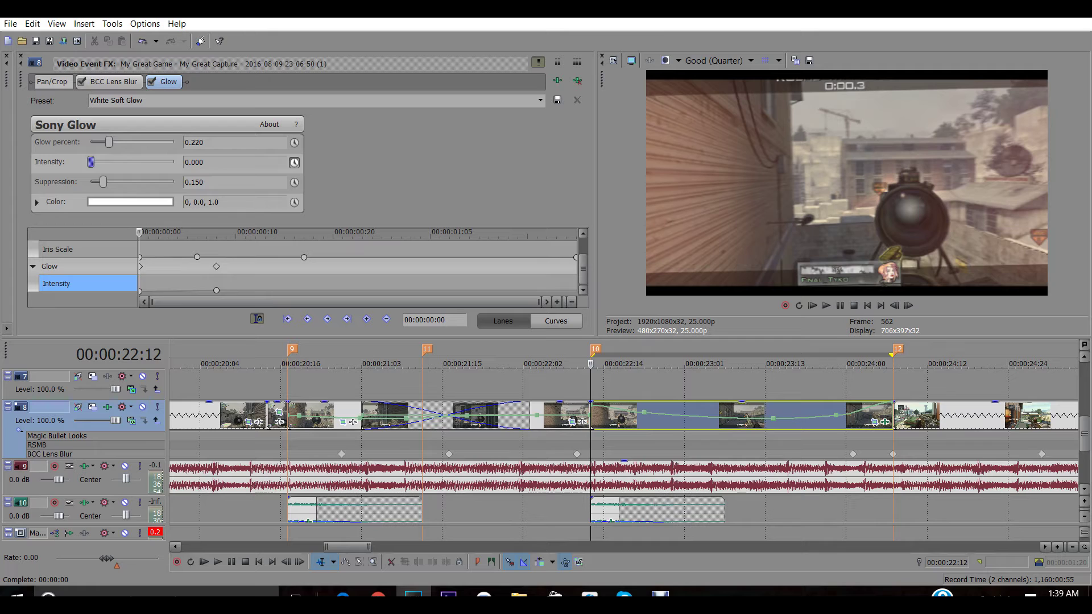
{"action": "left_click_drag", "start_coordinate": [140, 279], "coordinate": [575, 296]}
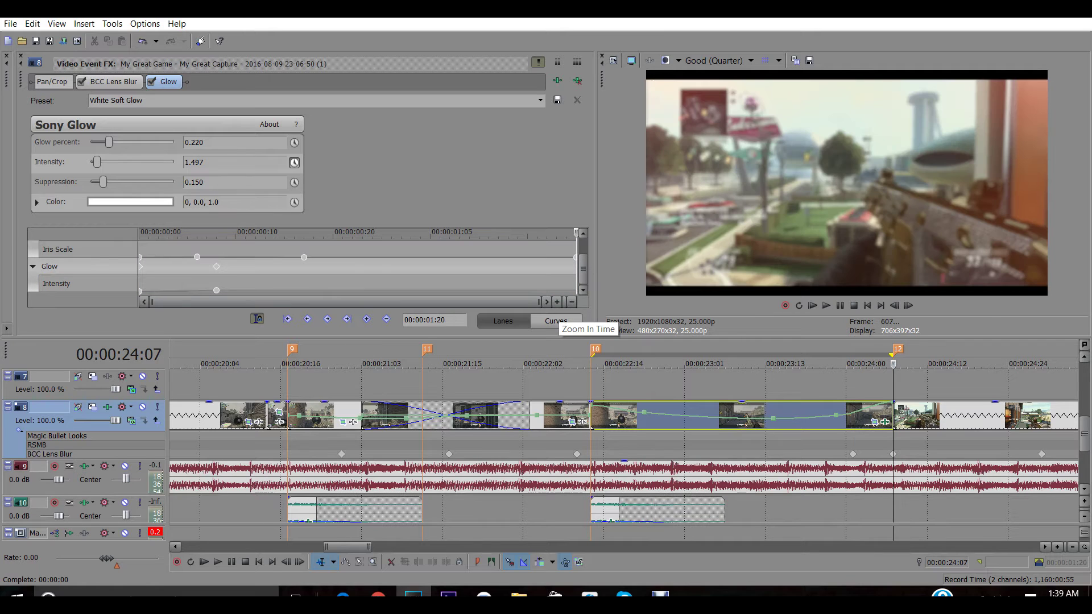
{"action": "left_click_drag", "start_coordinate": [96, 162], "coordinate": [90, 162]}
{"action": "left_click", "coordinate": [21, 56]}
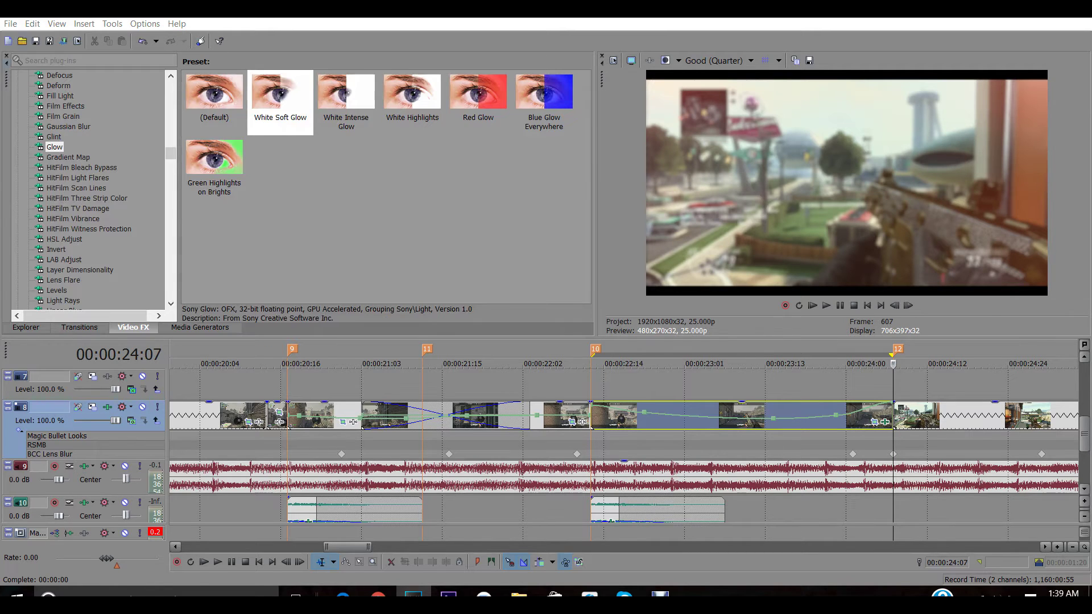
{"action": "left_click", "coordinate": [10, 23]}
{"action": "left_click", "coordinate": [18, 88]}
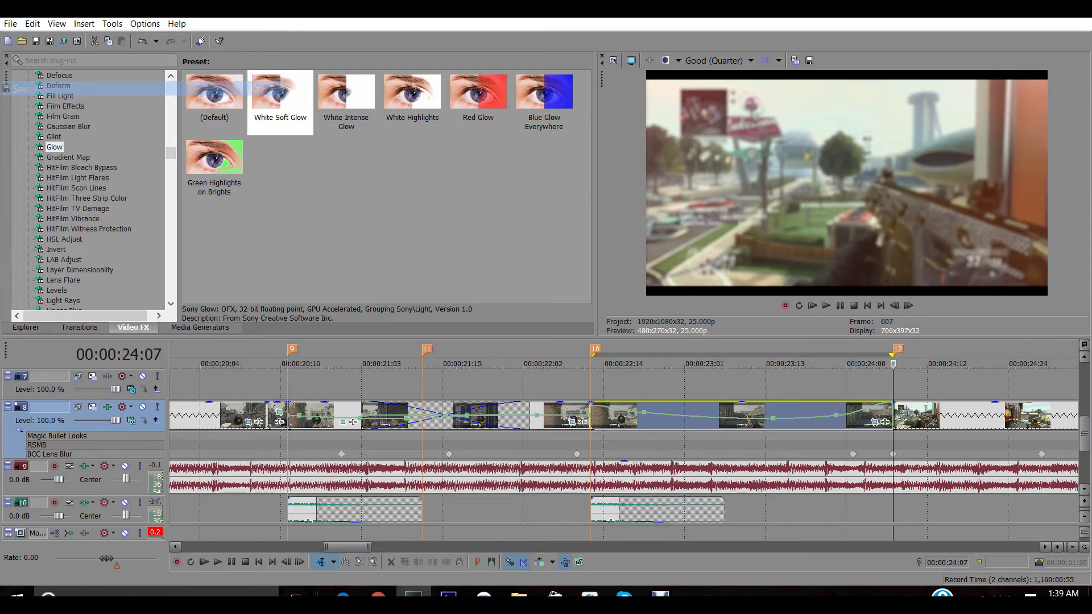
Step: Unmute video track 4 and select its orange overlay clip between markers 10 and 12
{"action": "left_click", "coordinate": [778, 415]}
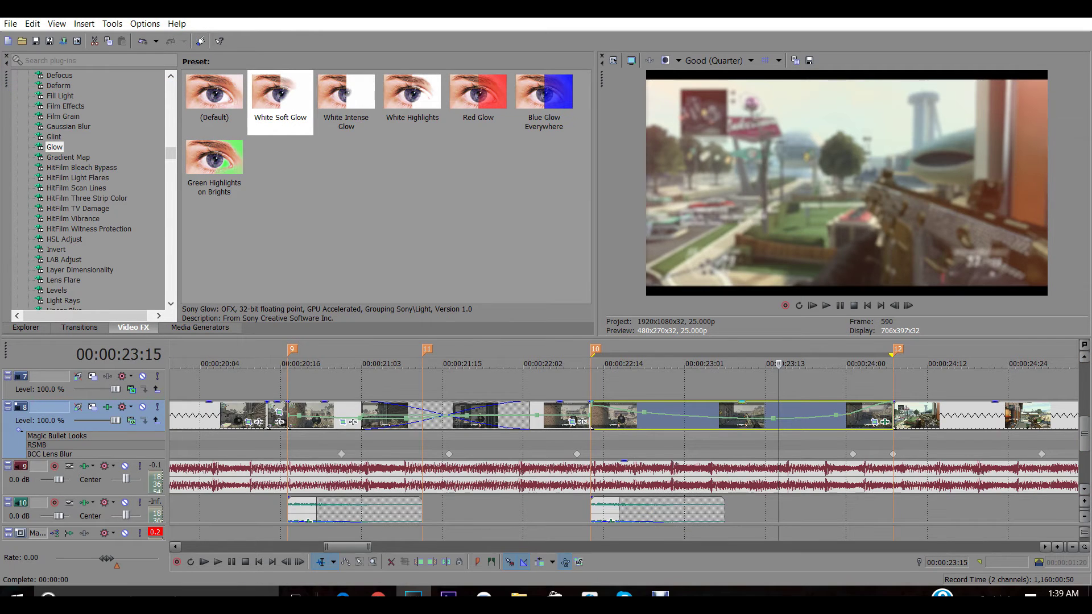
{"action": "scroll", "coordinate": [778, 415], "scroll_direction": "down", "scroll_amount": 3}
{"action": "scroll", "coordinate": [521, 415], "scroll_direction": "up", "scroll_amount": 5}
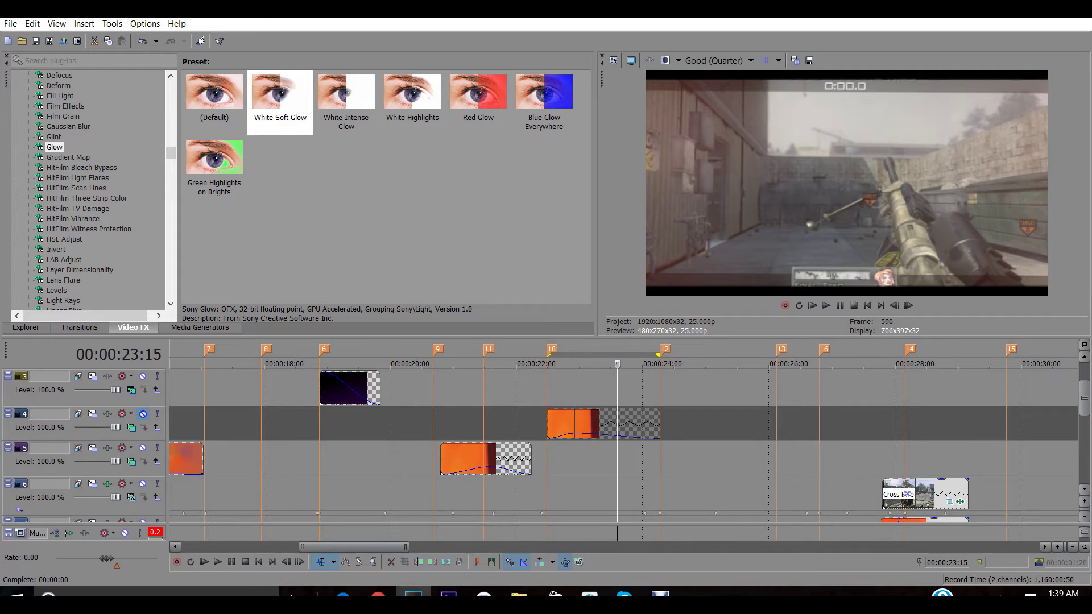
{"action": "left_click", "coordinate": [142, 414]}
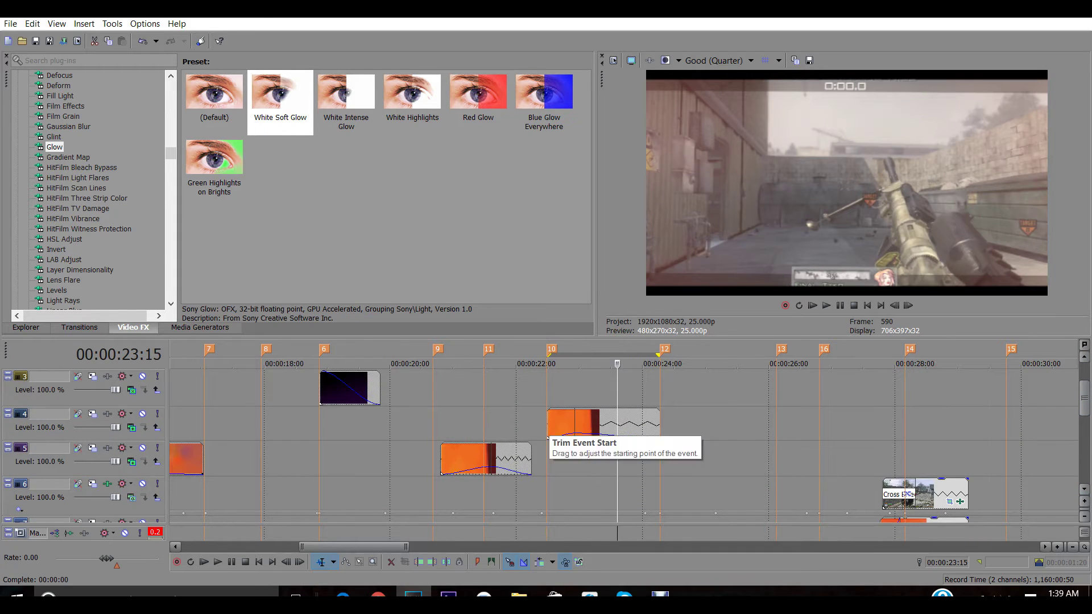
{"action": "left_click", "coordinate": [548, 423]}
Step: Make a time selection over the gameplay clip on track 8, extend its end to 00:00:24:09, and save the project
{"action": "scroll", "coordinate": [548, 424], "scroll_direction": "down", "scroll_amount": 1}
{"action": "scroll", "coordinate": [623, 444], "scroll_direction": "down", "scroll_amount": 1}
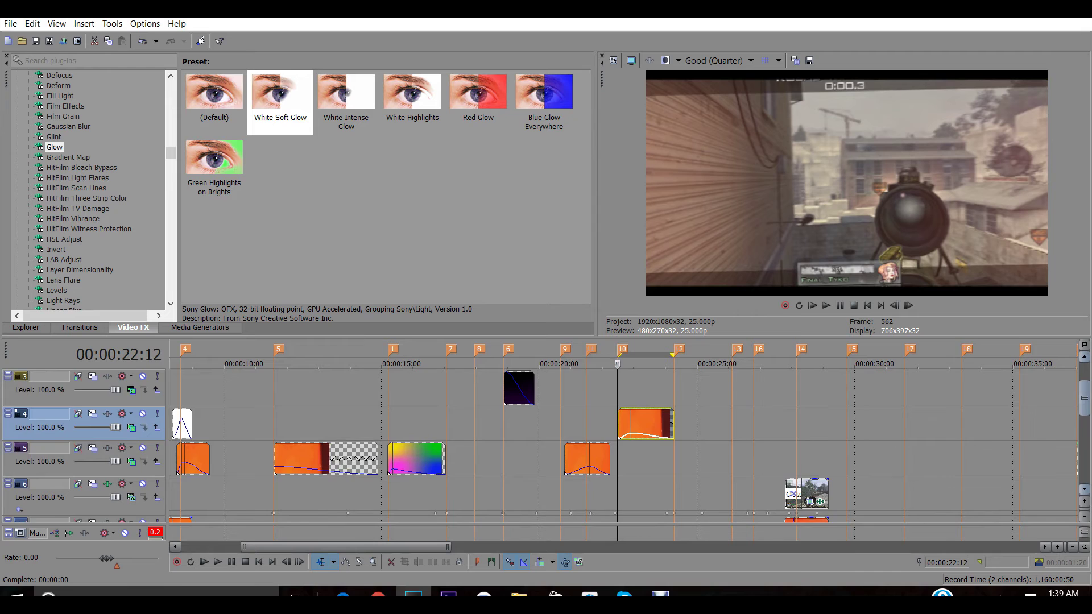
{"action": "scroll", "coordinate": [626, 449], "scroll_direction": "down", "scroll_amount": 3}
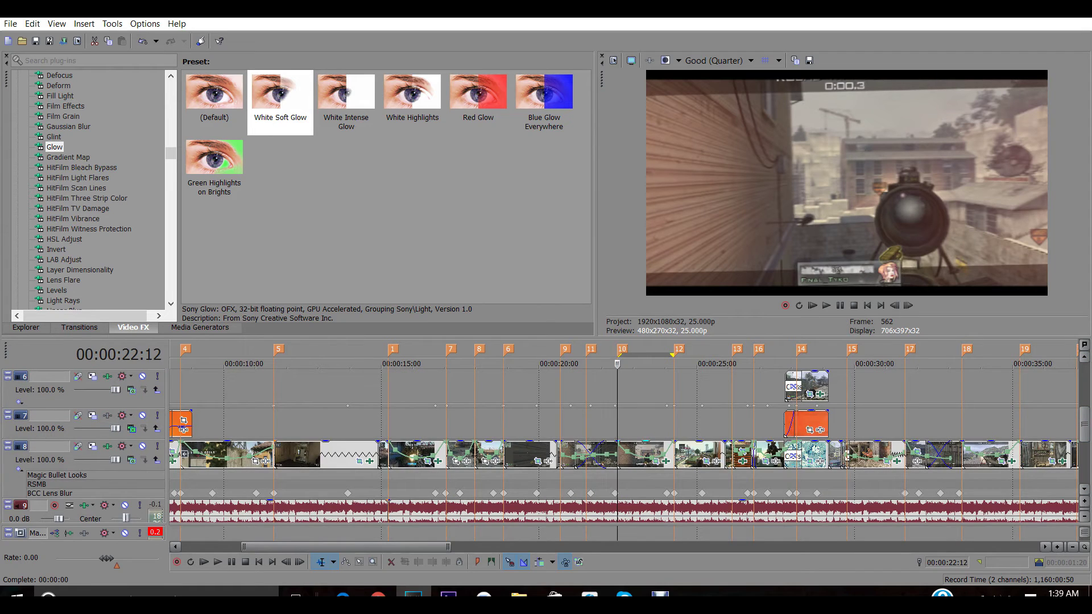
{"action": "left_click", "coordinate": [642, 455]}
{"action": "scroll", "coordinate": [642, 454], "scroll_direction": "up", "scroll_amount": 3}
{"action": "double_click", "coordinate": [642, 455]}
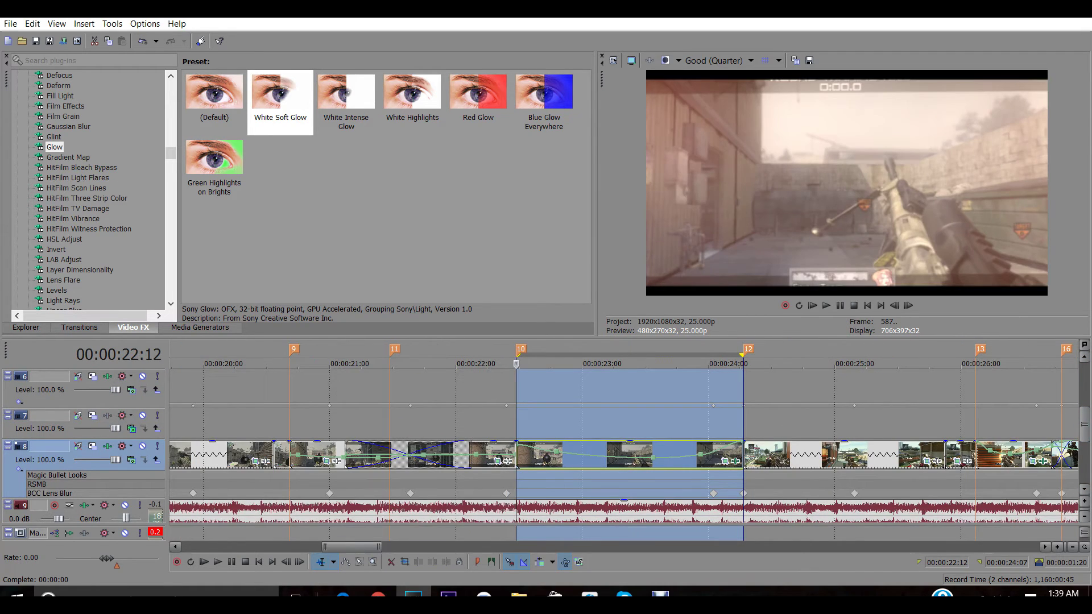
{"action": "left_click_drag", "start_coordinate": [743, 354], "coordinate": [752, 355]}
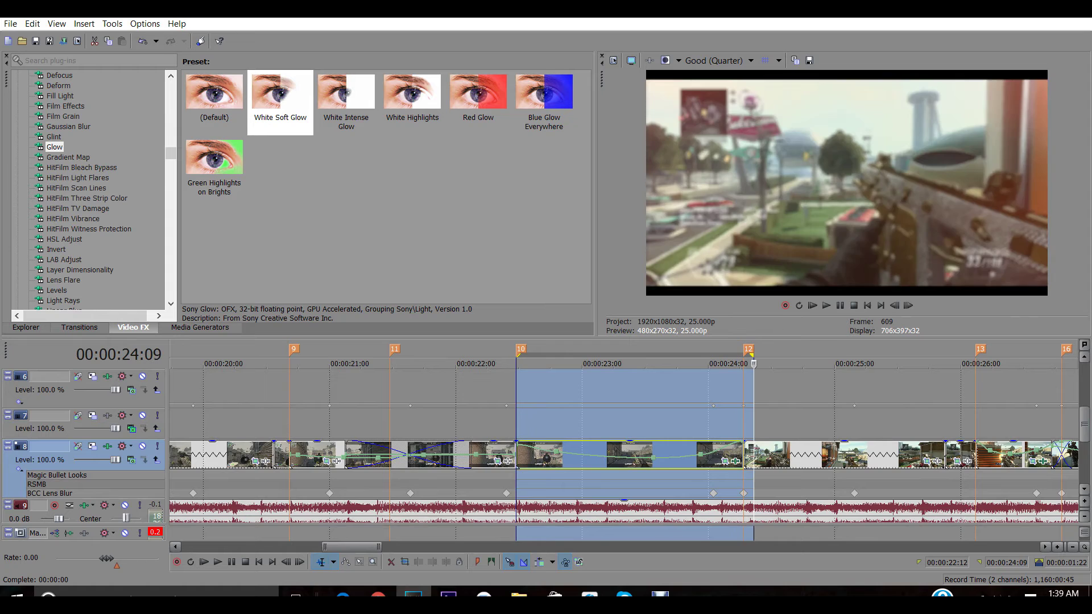
{"action": "key", "text": "alt+f"}
{"action": "left_click", "coordinate": [22, 88]}
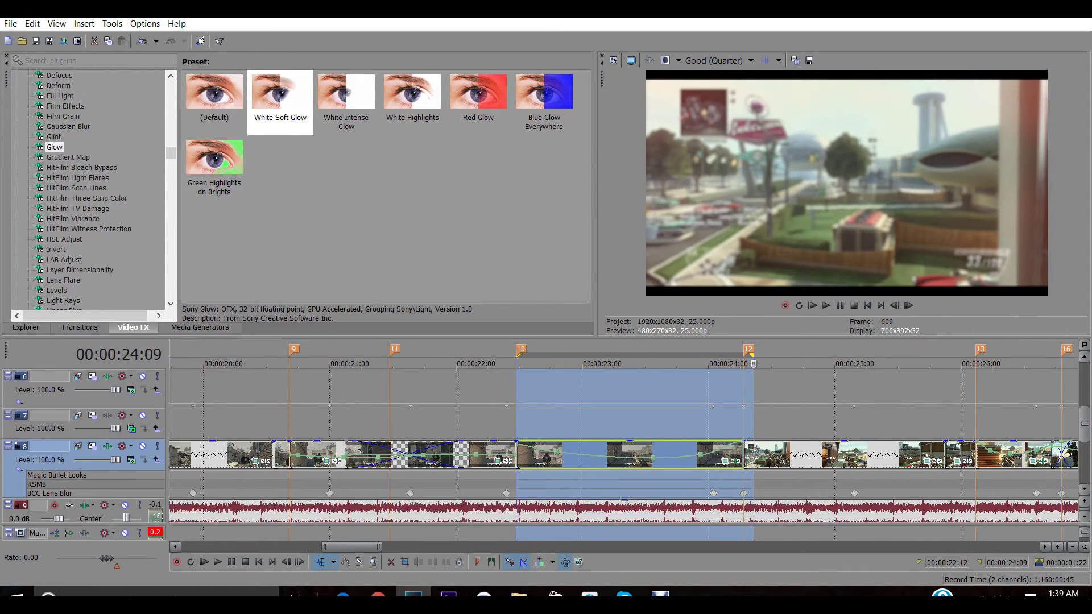
Step: Play back the section between markers 10 and 12 to review the combined blur, glow and overlay effects
{"action": "key", "text": "space"}
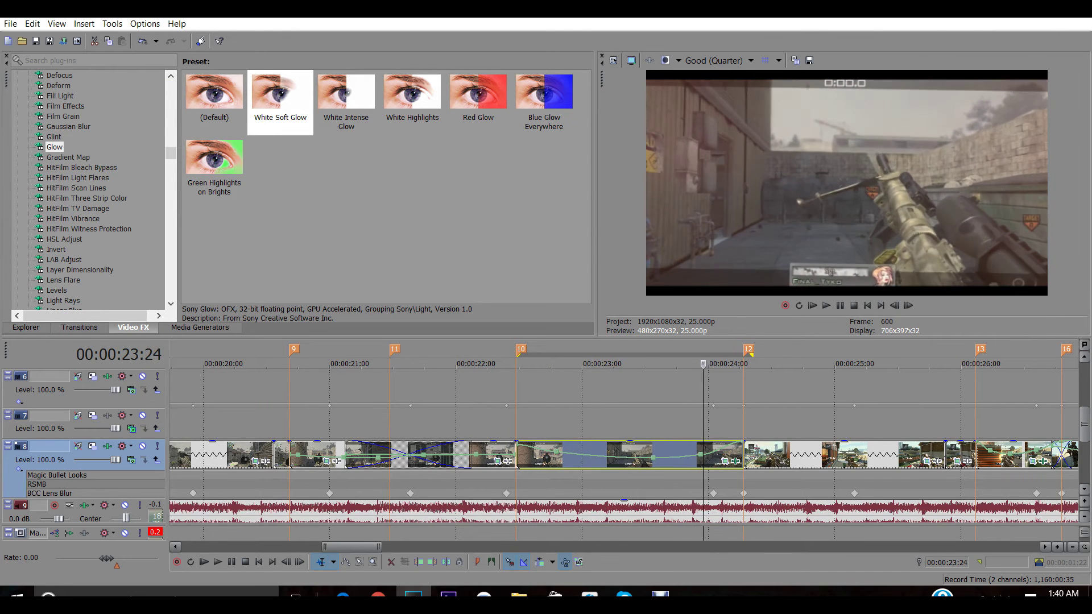
{"action": "key", "text": "space"}
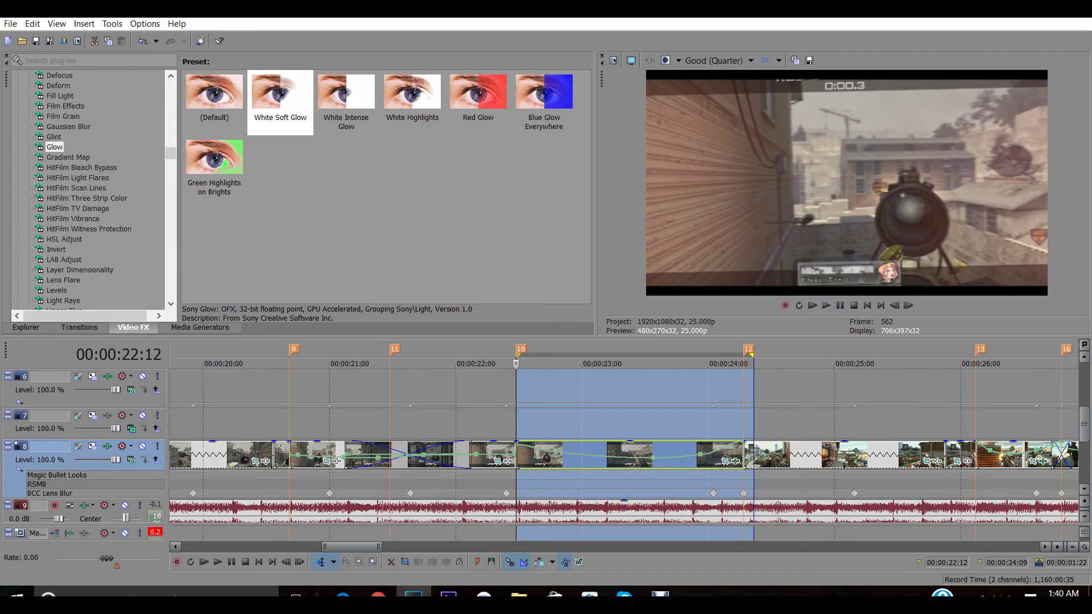
{"action": "key", "text": "space"}
{"action": "left_click", "coordinate": [617, 455]}
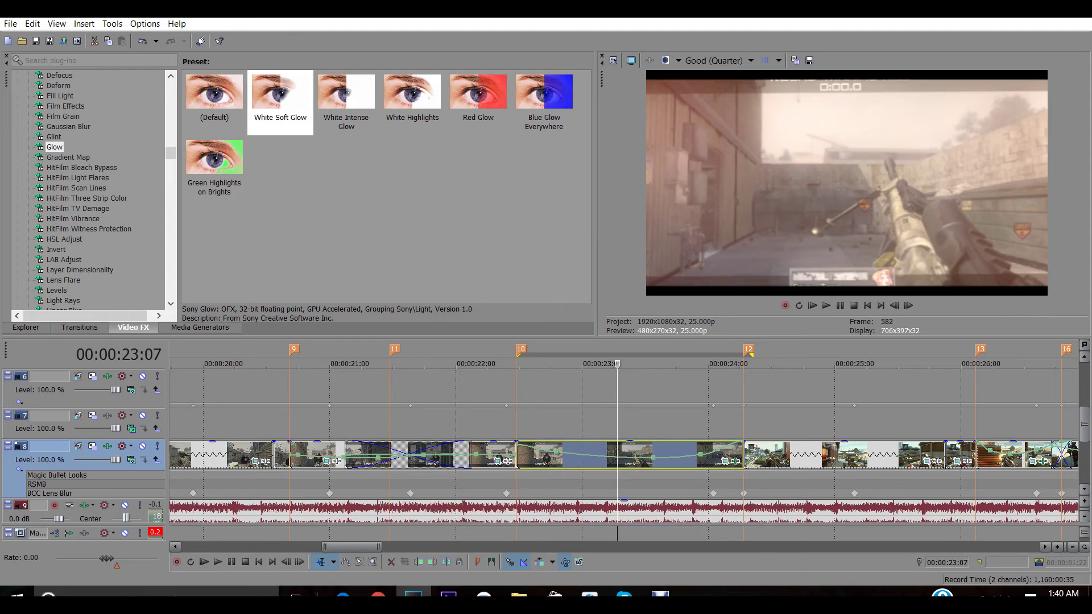
{"action": "mouse_move", "coordinate": [617, 364]}
{"action": "left_mouse_down"}
{"action": "mouse_move", "coordinate": [743, 364]}
{"action": "mouse_move", "coordinate": [492, 364]}
{"action": "mouse_move", "coordinate": [516, 364]}
{"action": "left_mouse_up"}
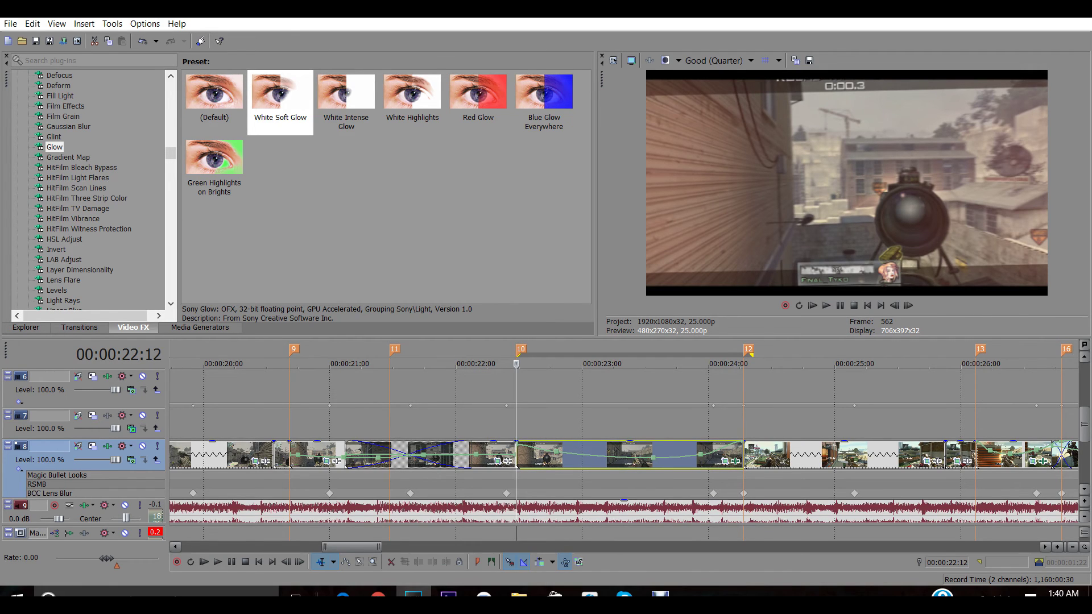
{"action": "scroll", "coordinate": [624, 455], "scroll_direction": "up", "scroll_amount": 4}
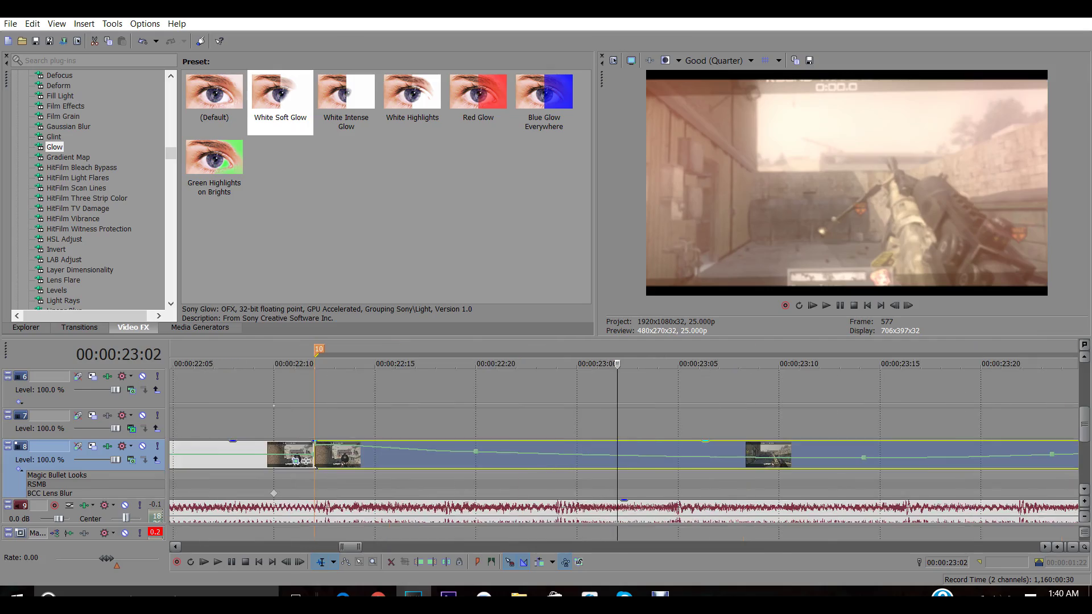
{"action": "scroll", "coordinate": [623, 454], "scroll_direction": "down", "scroll_amount": 4}
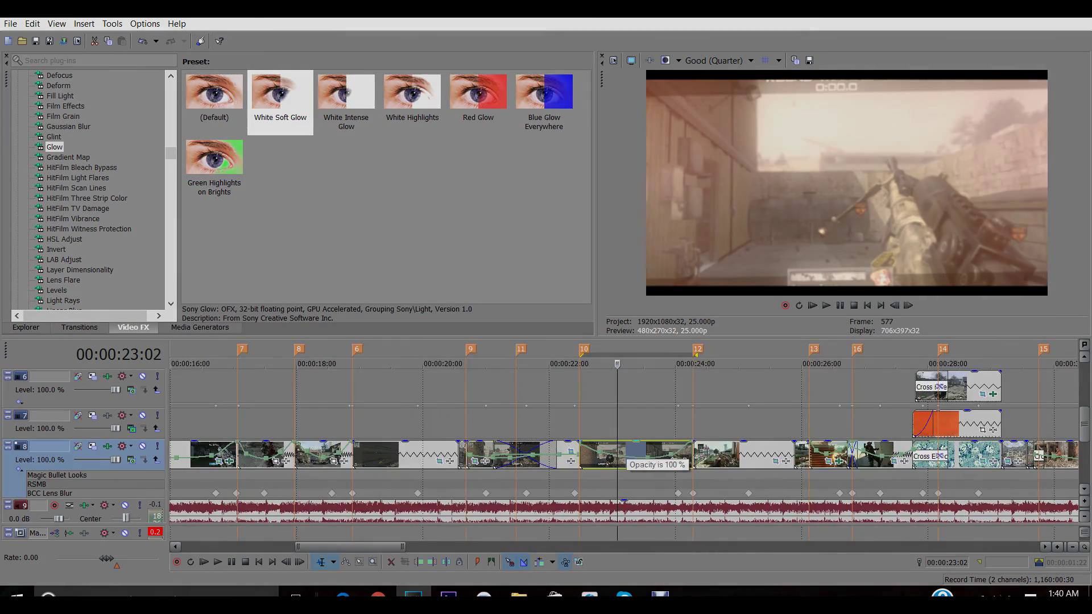